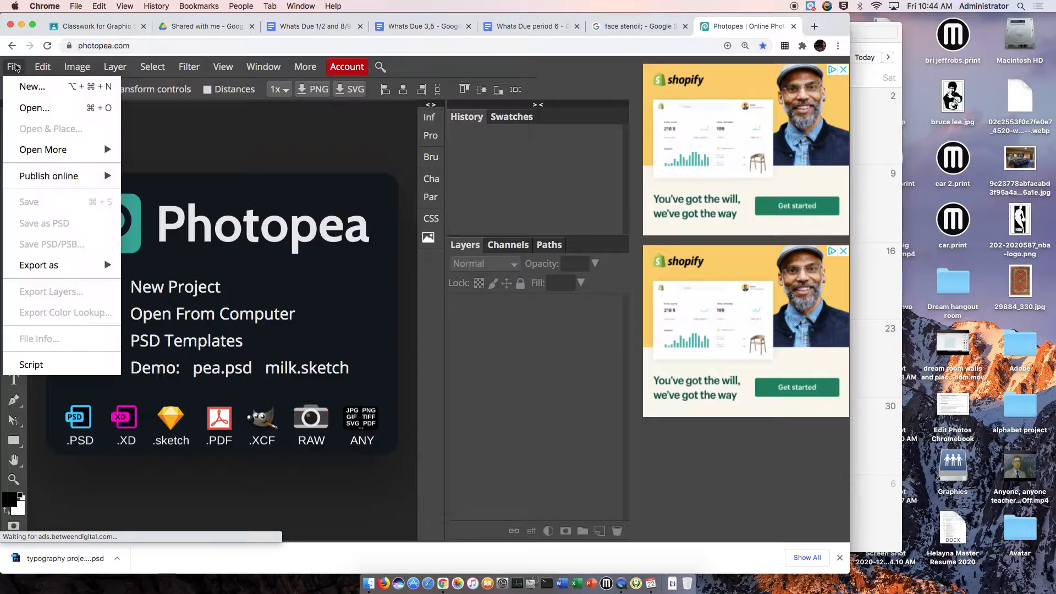
Create a new project from the Youtube Cover preset, 2560 x 1440 px, with the DPI set to 150 and a white background
click(29, 88)
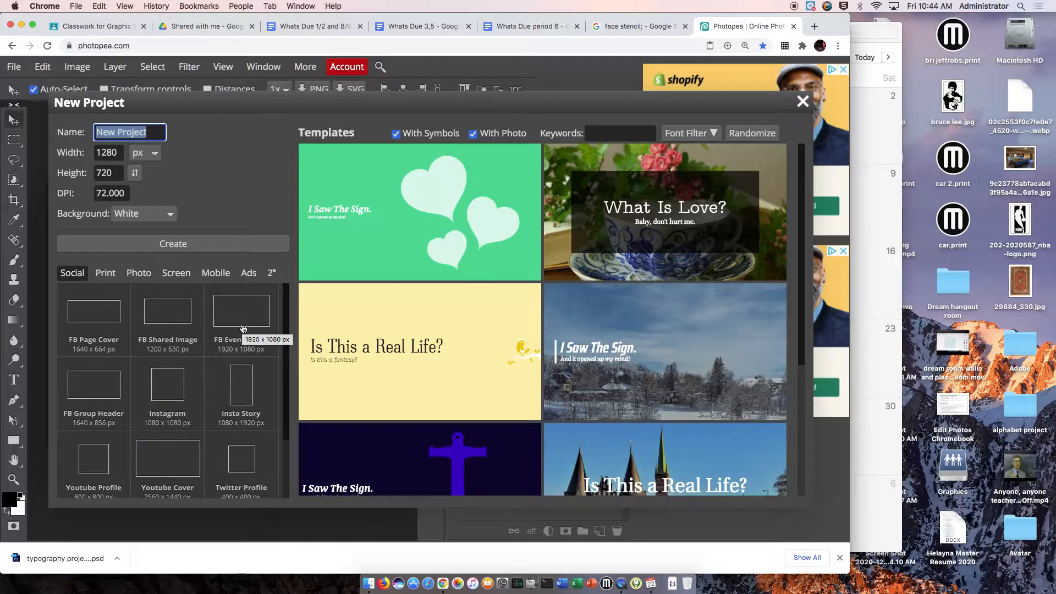
scroll(185, 453, down, 3)
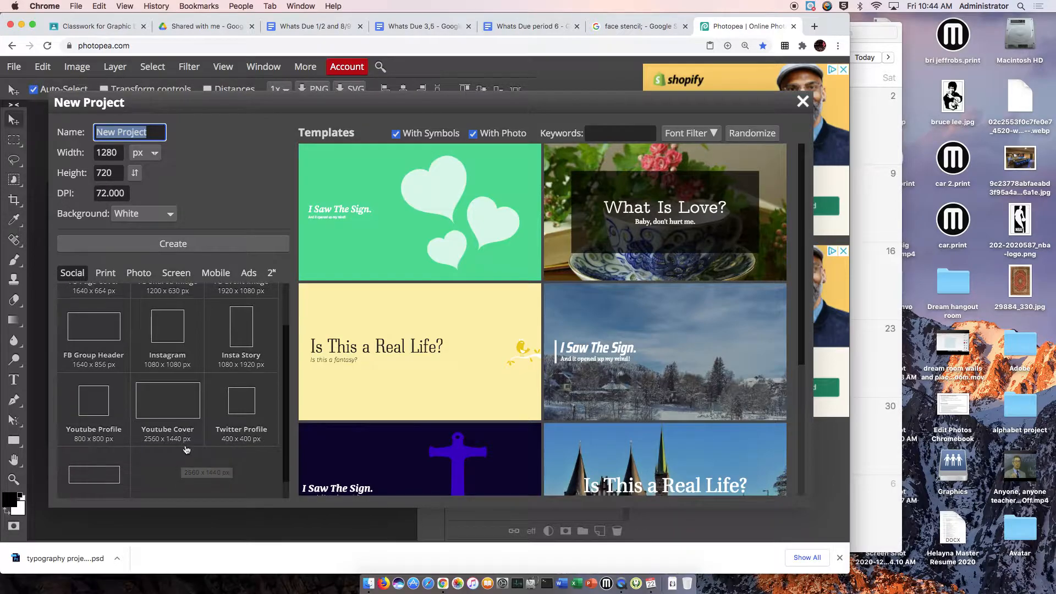
click(182, 411)
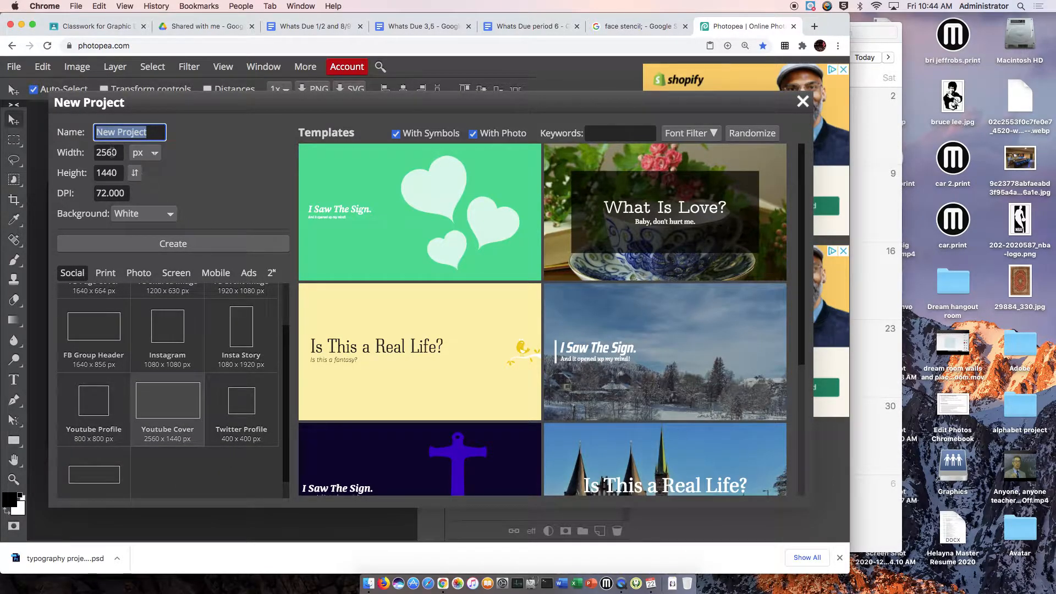
drag(97, 152, 108, 192)
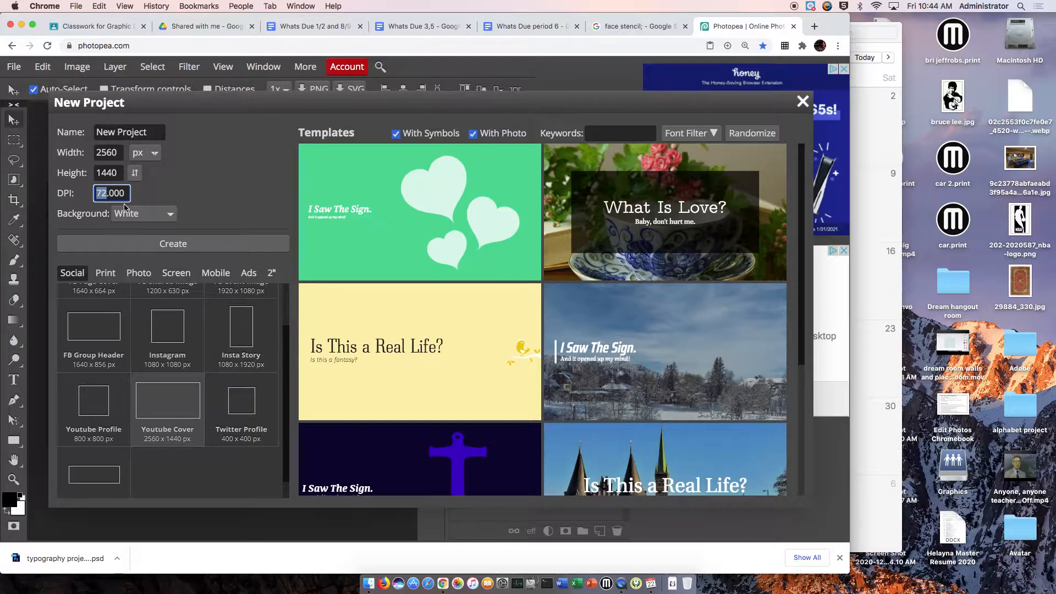
text(150)
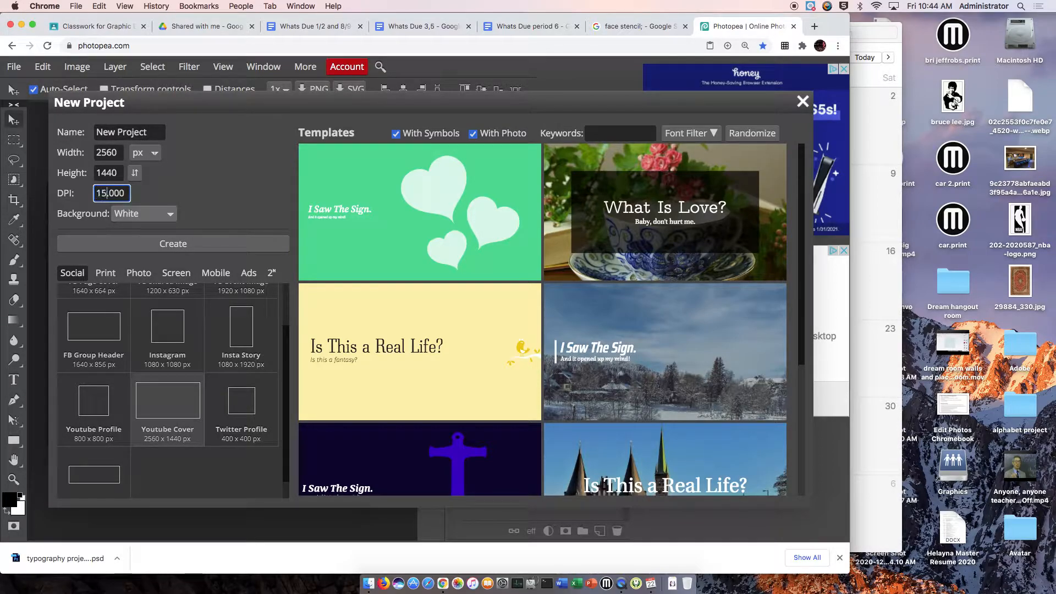
click(183, 246)
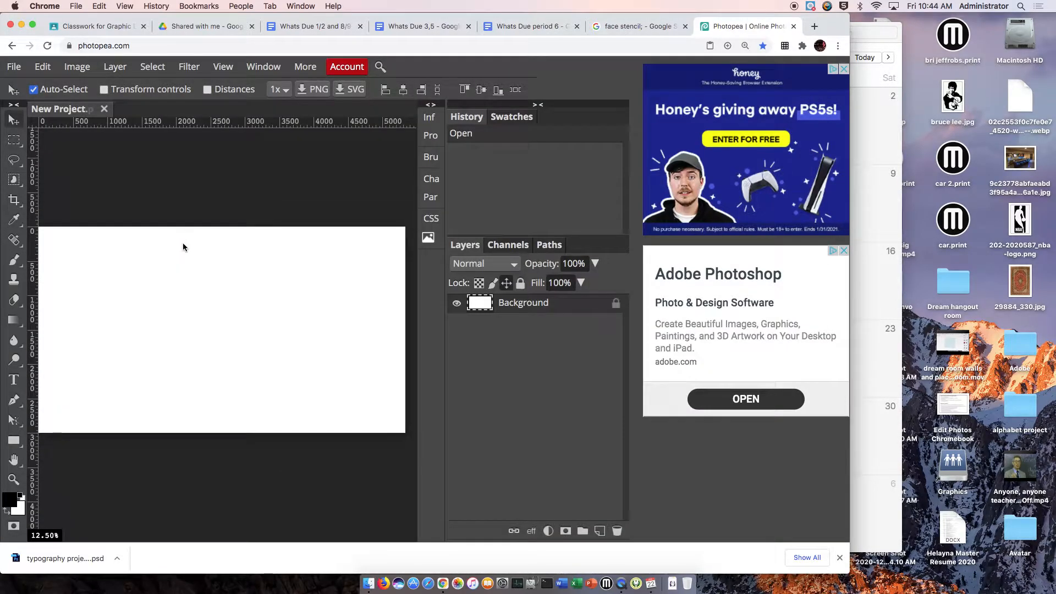
Add a new layer above the background and rename it "_a_eye"
drag(851, 304, 1050, 304)
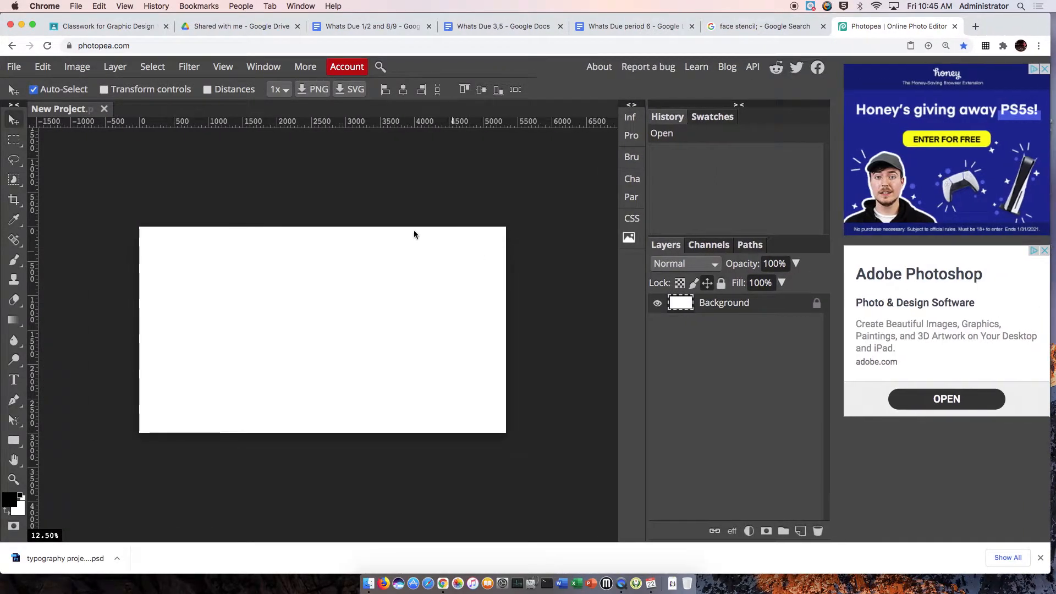
click(231, 70)
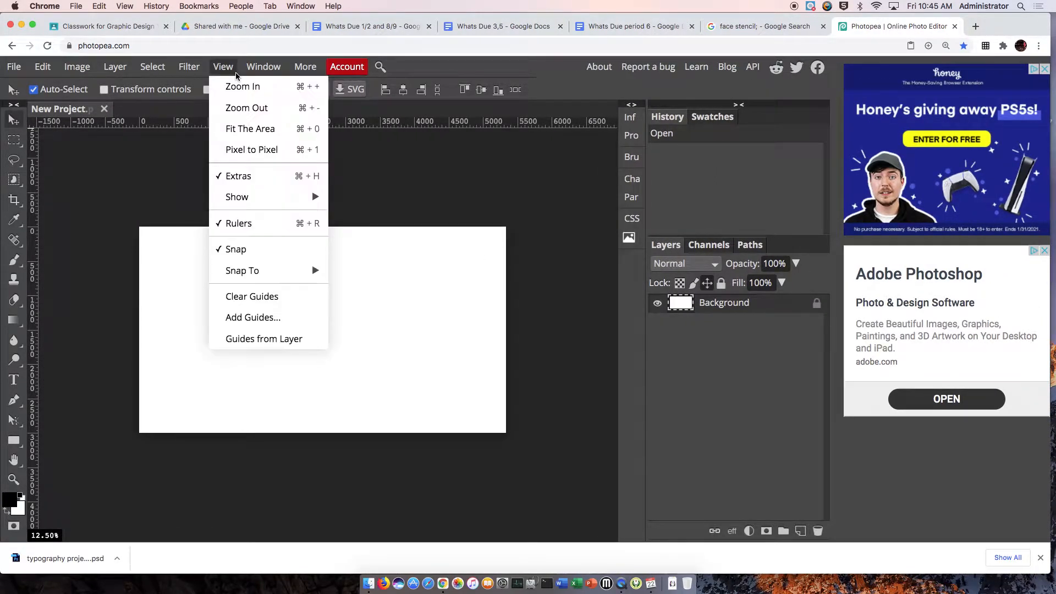
click(252, 132)
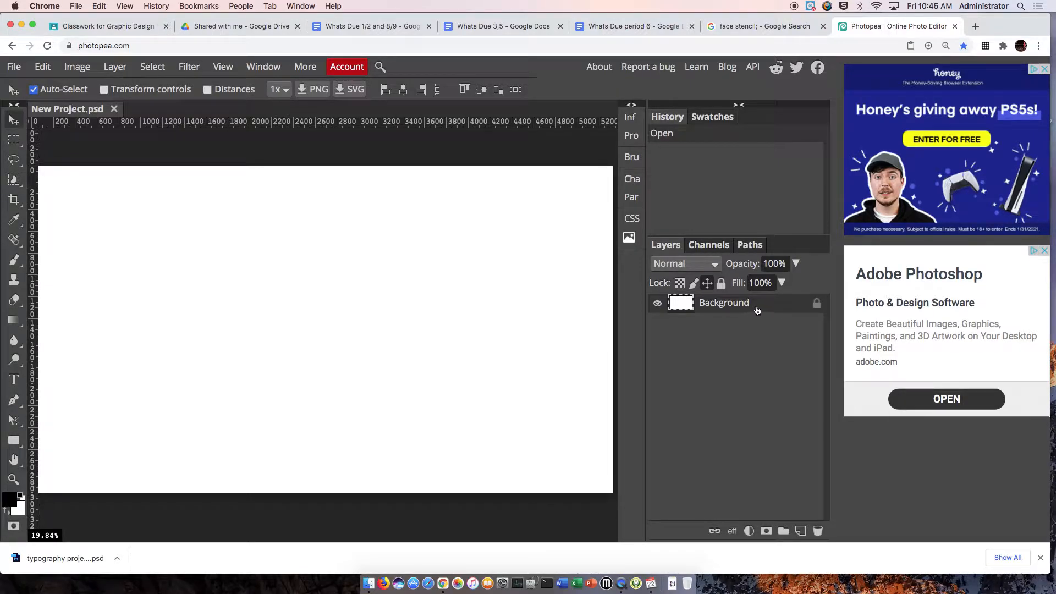
click(801, 531)
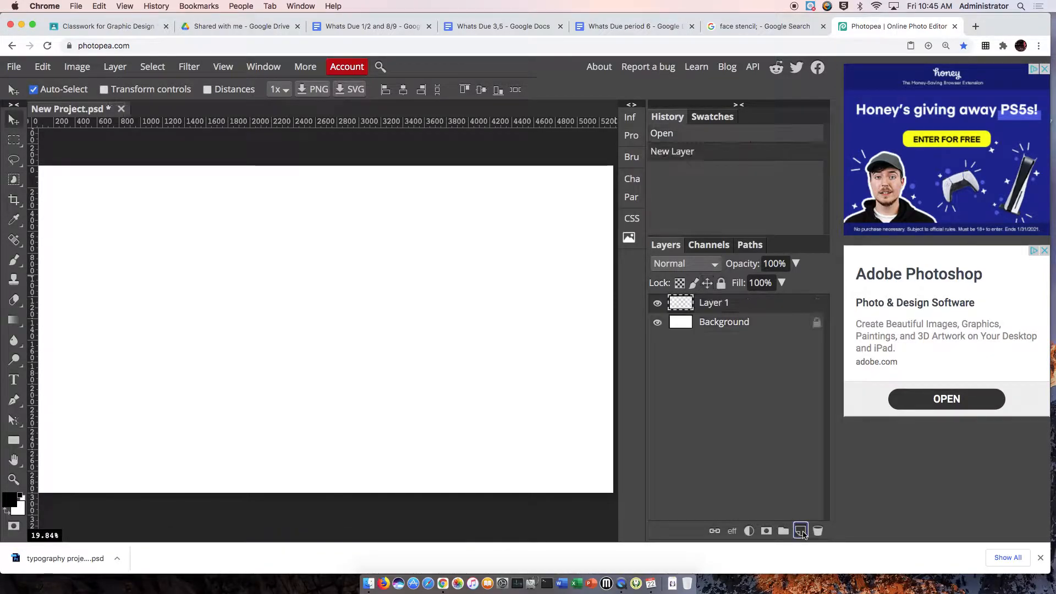
double_click(715, 304)
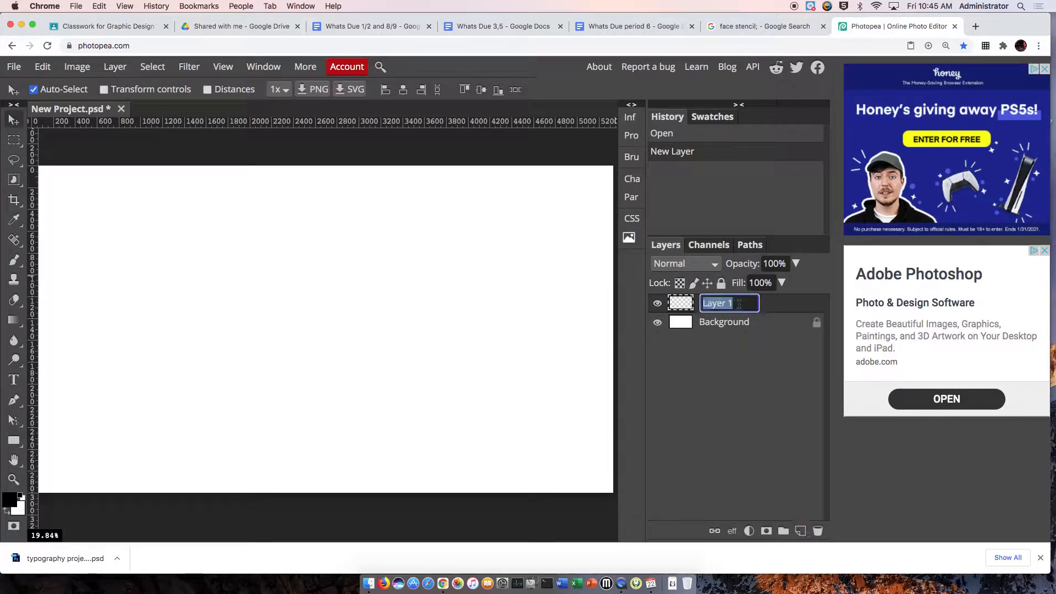
key(BackSpace)
text(eye)
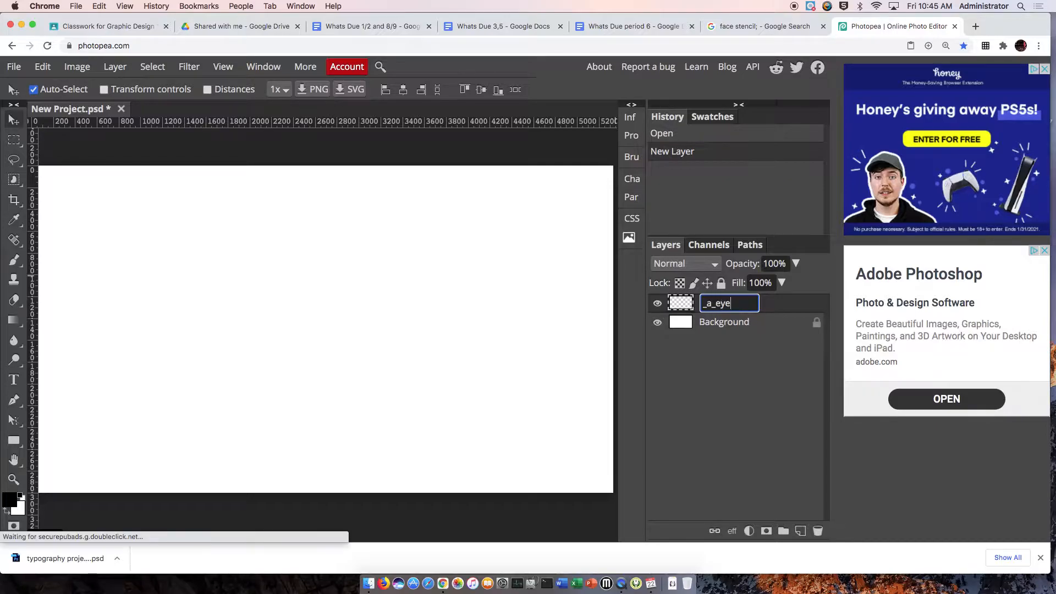
click(748, 356)
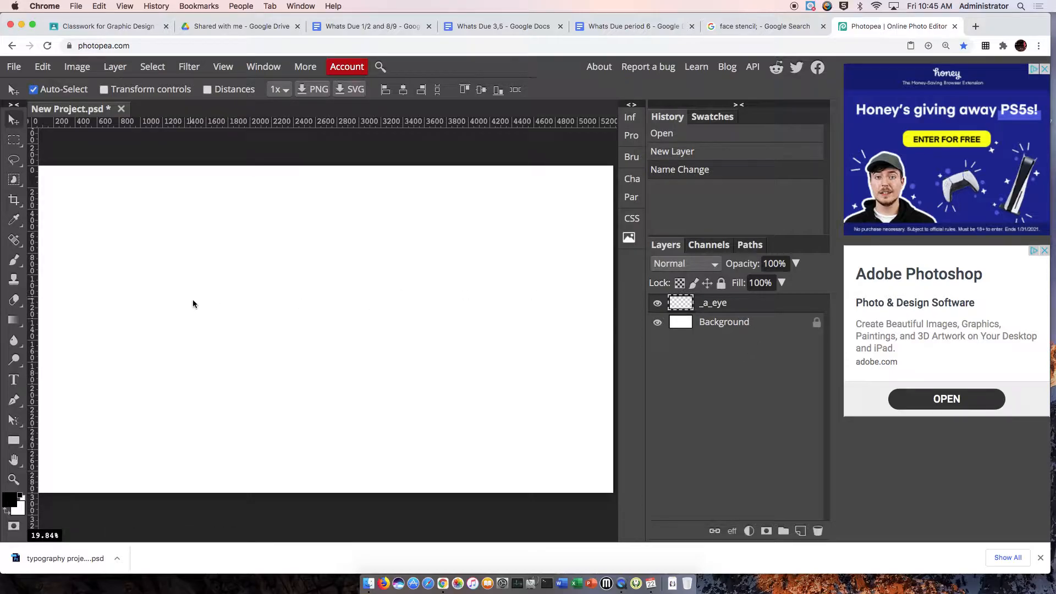
Activate the Brush Tool for drawing on the _a_eye layer
right_click(15, 260)
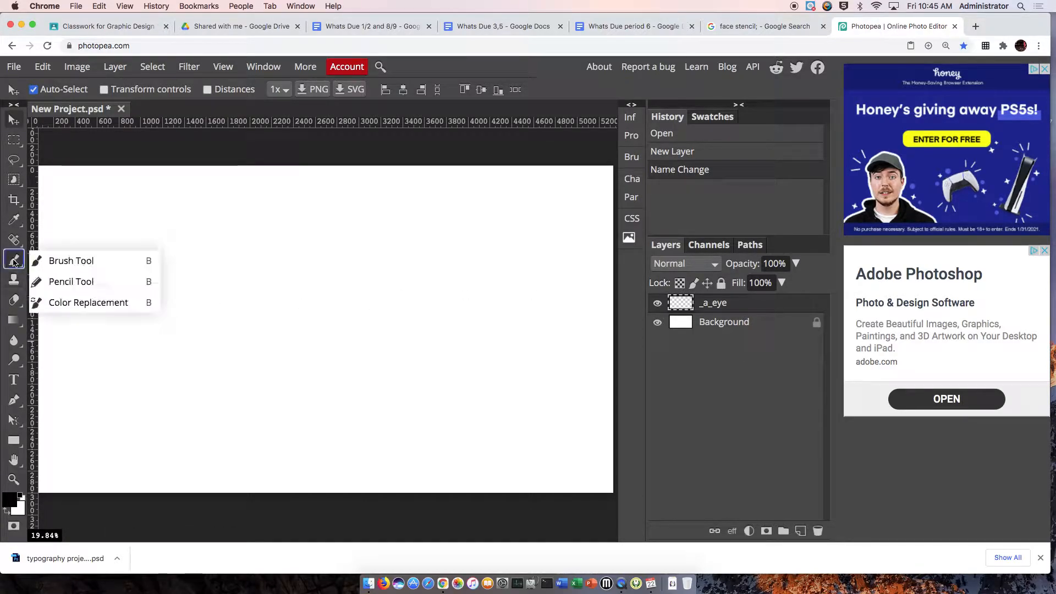
click(65, 263)
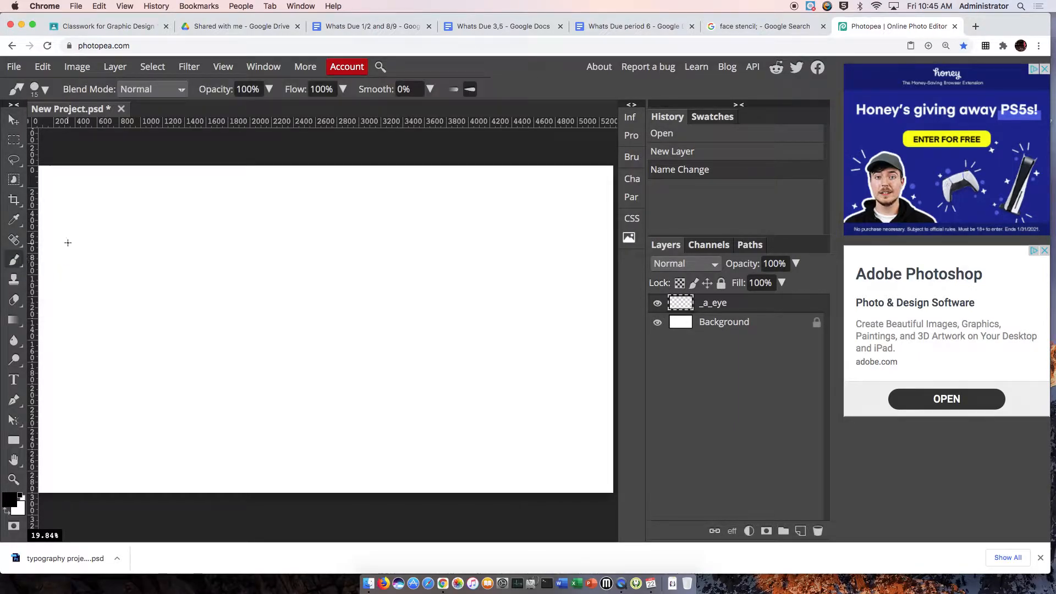
click(46, 91)
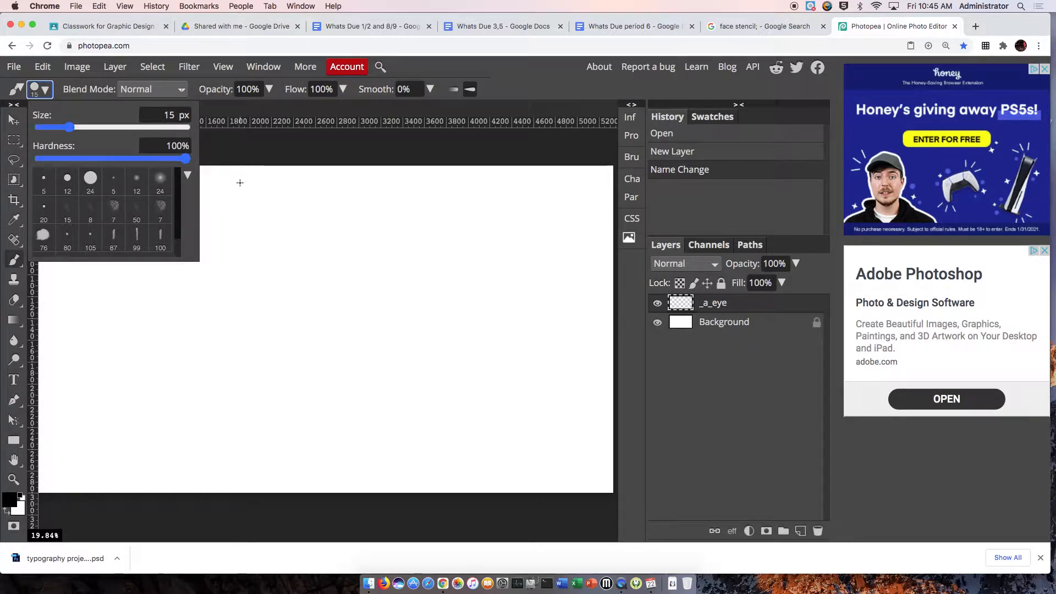
click(241, 136)
drag(292, 226, 332, 245)
key(super+z)
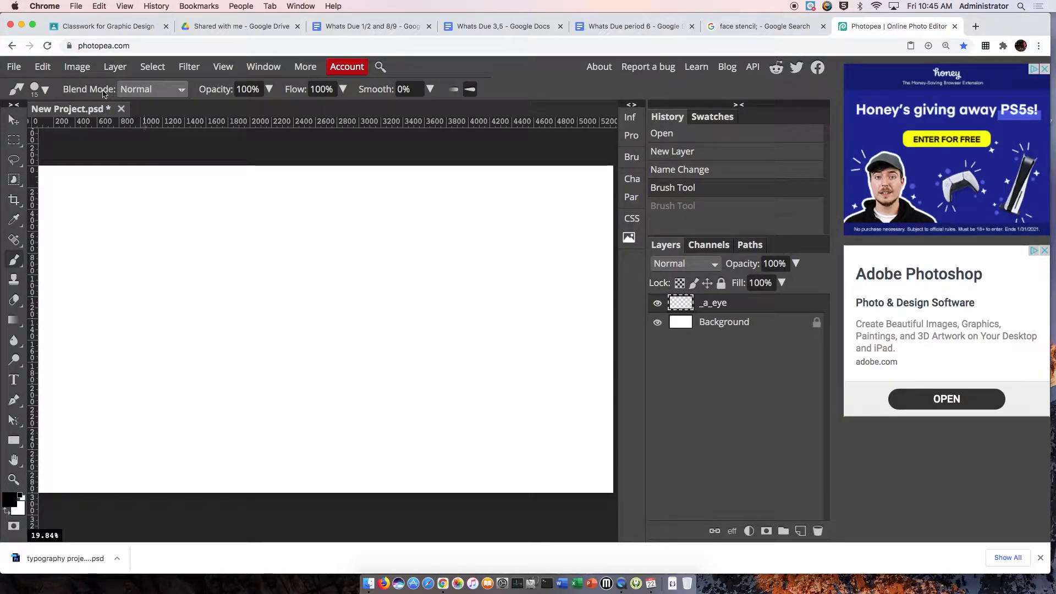
click(148, 89)
click(148, 89)
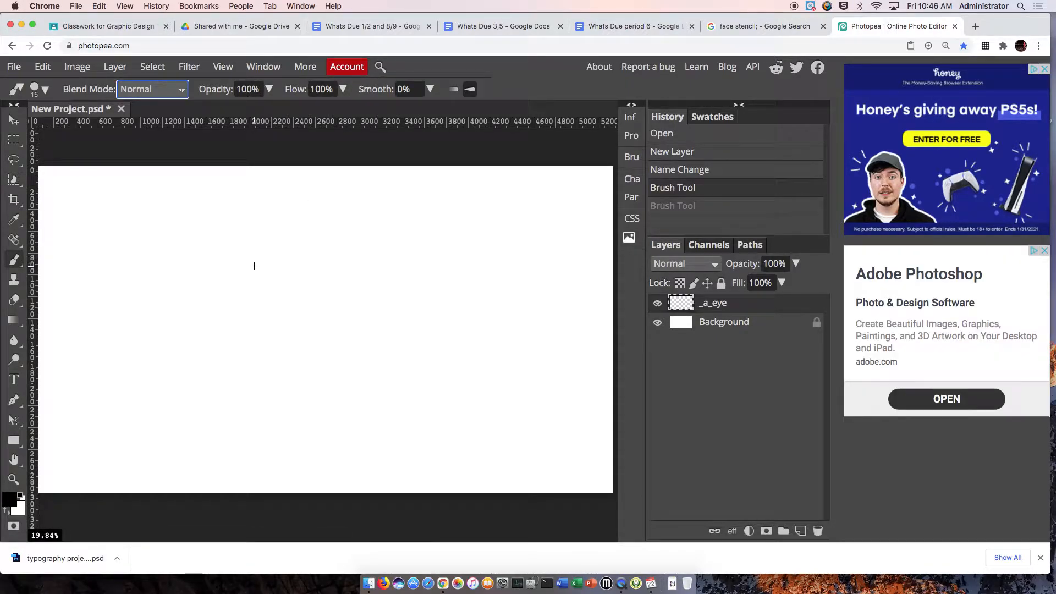
Draw the eye outline with a 15 px black brush: a tapered upper lid, a curved lower lid and a parallel inner lid line
mouse_move(172, 294)
mouse_down()
mouse_move(201, 271)
mouse_move(254, 275)
mouse_move(405, 325)
mouse_move(255, 259)
mouse_move(198, 250)
mouse_move(167, 268)
mouse_move(171, 298)
mouse_up()
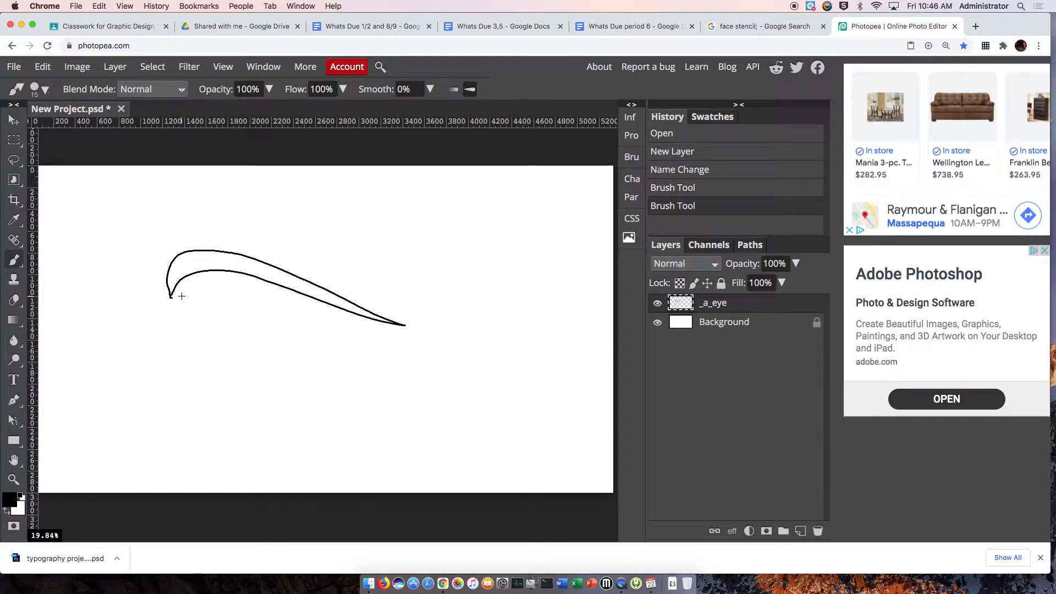
mouse_move(171, 294)
mouse_down()
mouse_move(184, 339)
mouse_move(215, 350)
mouse_move(356, 314)
mouse_up()
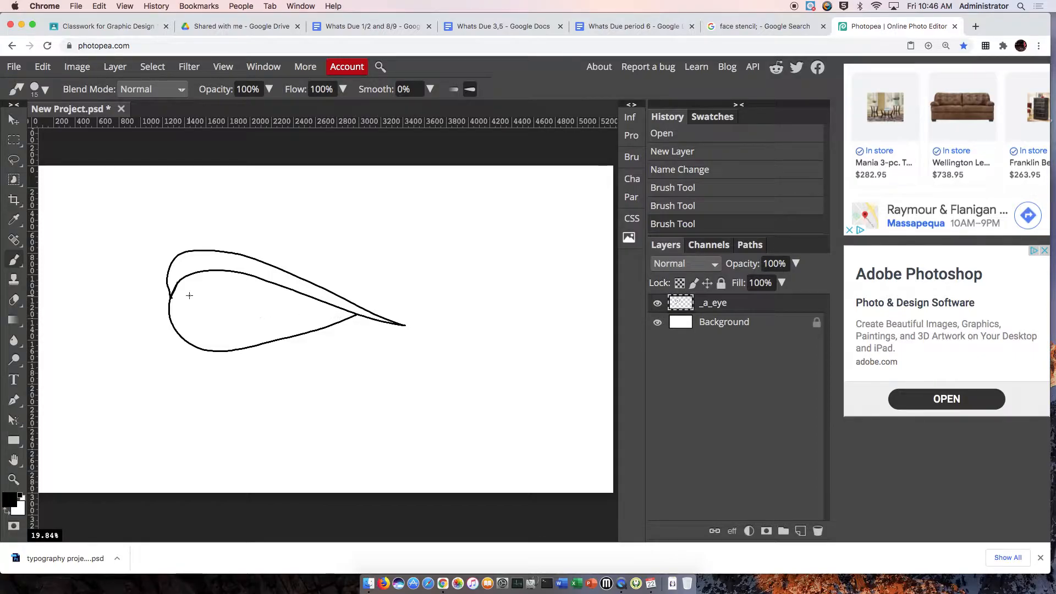
mouse_move(173, 314)
mouse_down()
mouse_move(188, 337)
mouse_move(257, 337)
mouse_move(346, 310)
mouse_up()
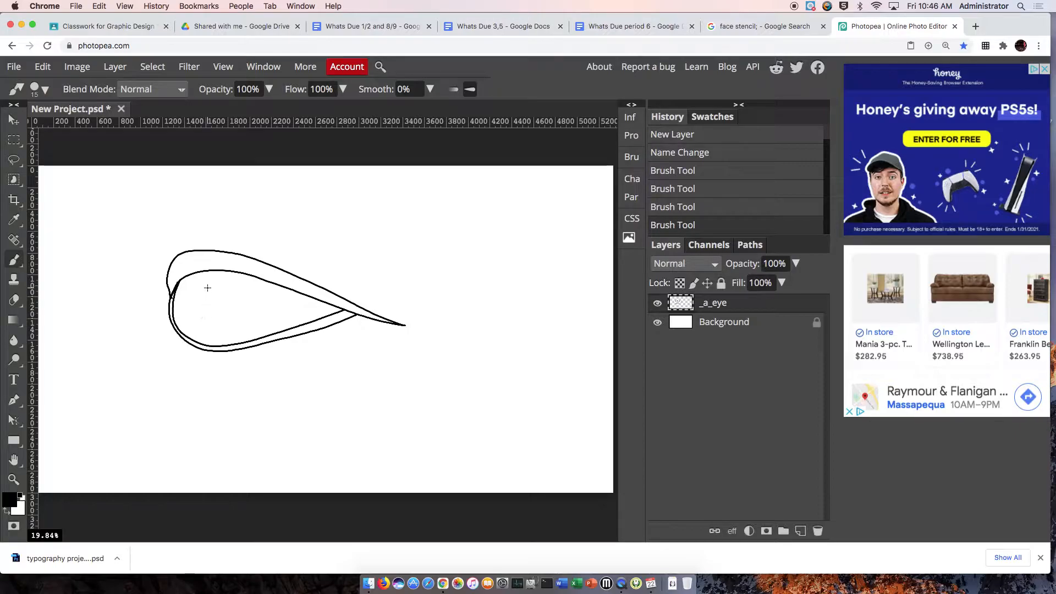
Draw the two curved sides of the iris between the lids, a round pupil inside it and a small highlight circle in the pupil
mouse_move(208, 270)
mouse_down()
mouse_move(189, 319)
mouse_move(211, 346)
mouse_up()
mouse_move(272, 283)
mouse_down()
mouse_move(279, 321)
mouse_move(265, 336)
mouse_up()
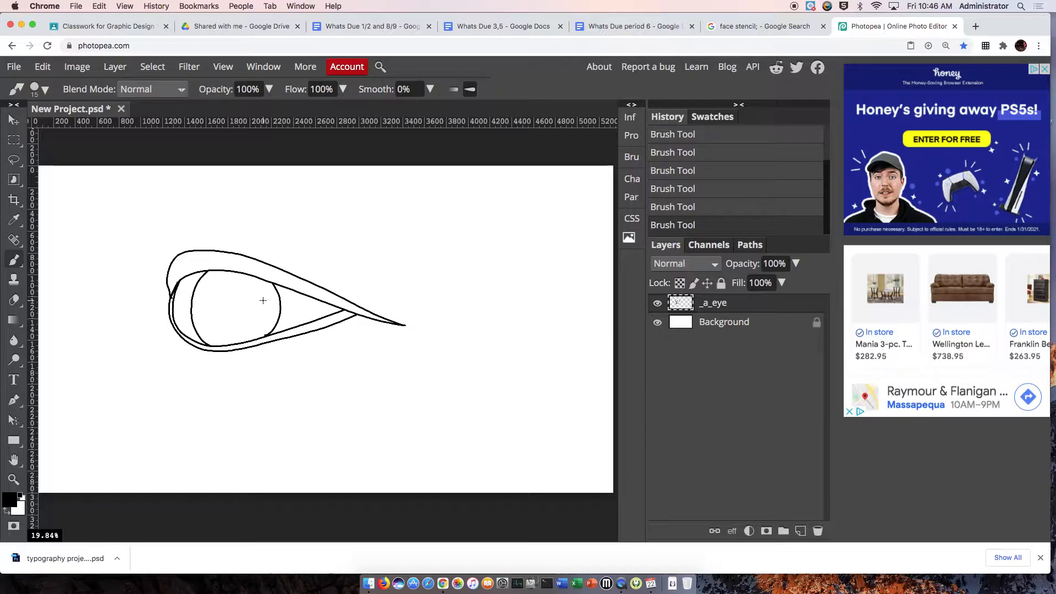
mouse_move(240, 283)
mouse_down()
mouse_move(217, 312)
mouse_move(235, 331)
mouse_move(262, 318)
mouse_move(265, 295)
mouse_up()
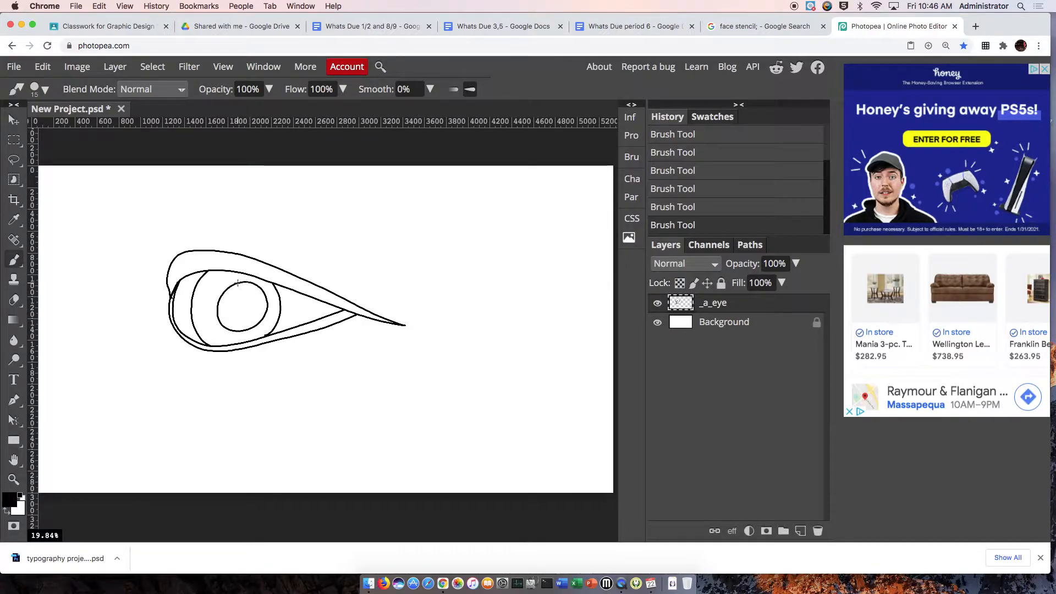
drag(250, 286, 249, 287)
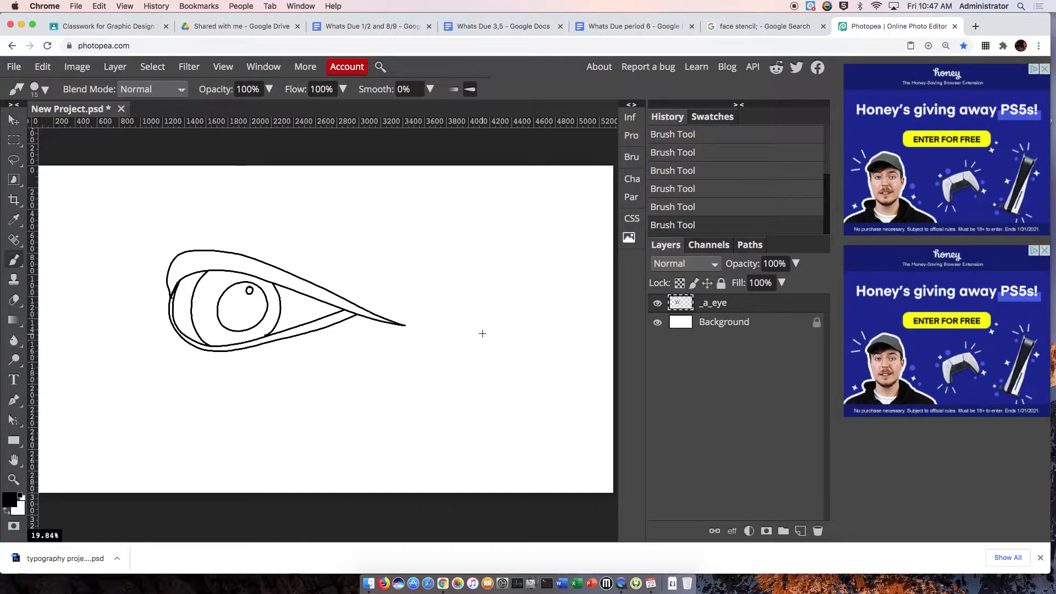
Duplicate the _a_eye layer and rename the copy "_a_eye 2"
right_click(764, 307)
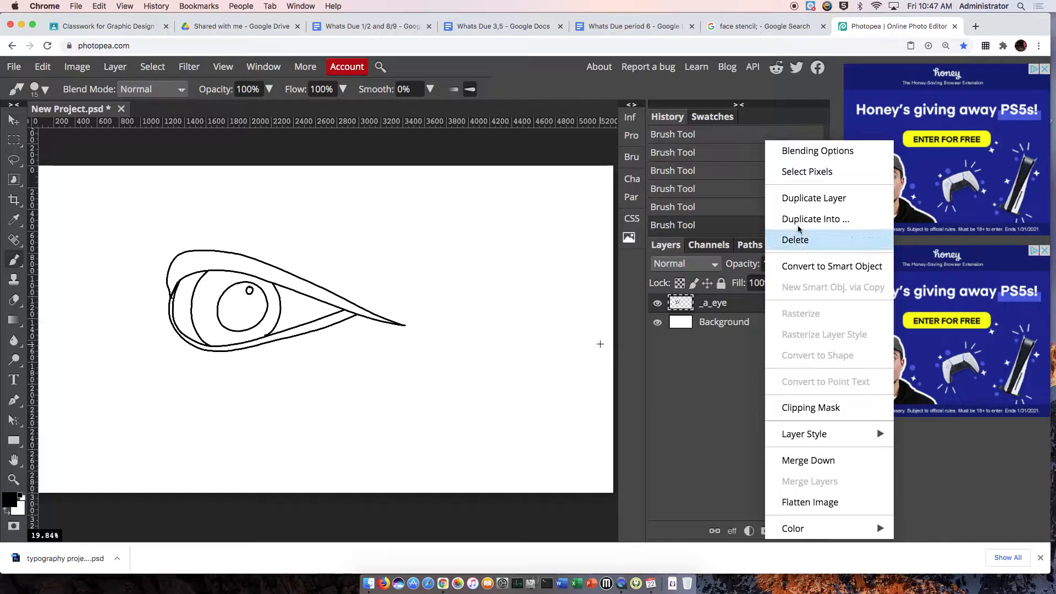
click(806, 202)
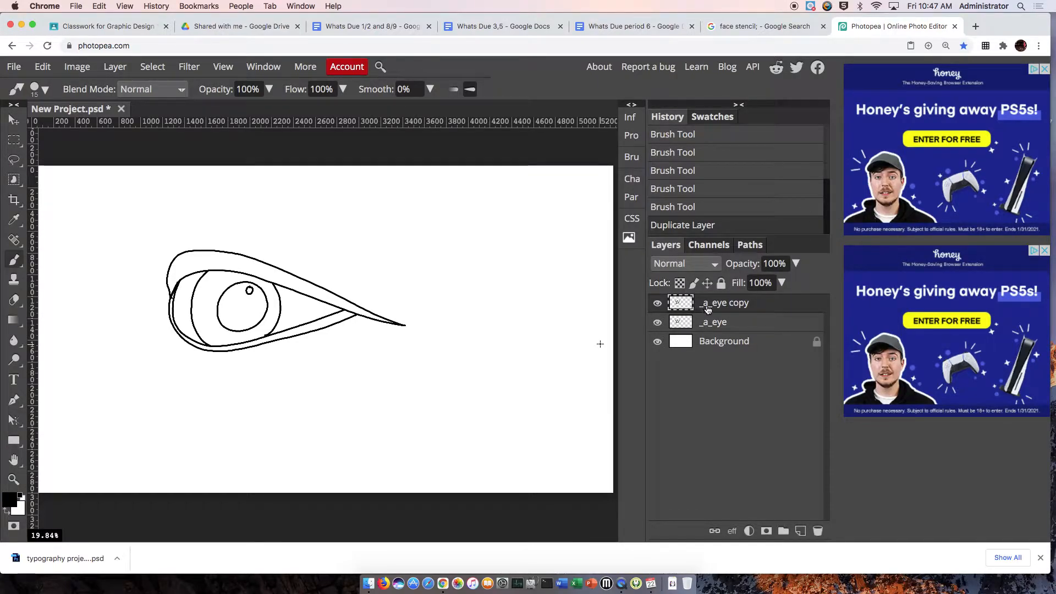
double_click(747, 305)
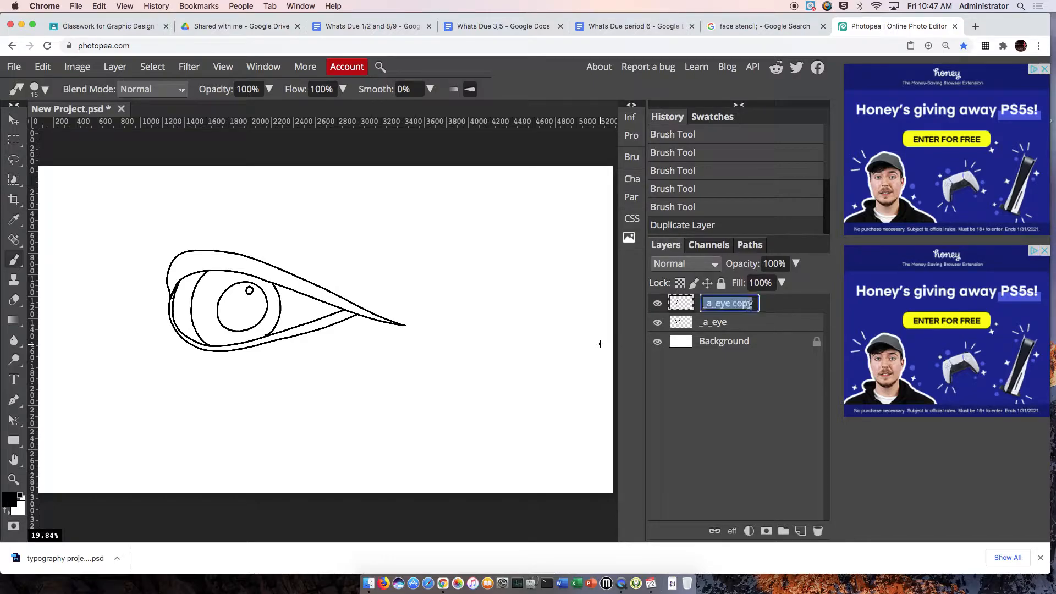
key(BackSpace)
key(BackSpace)
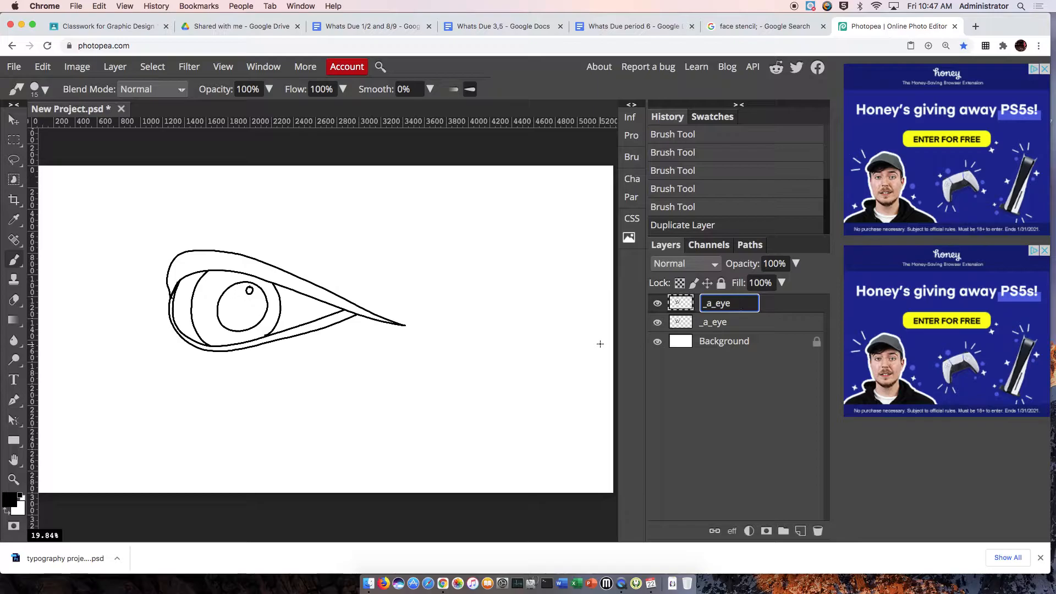
text(2)
key(Return)
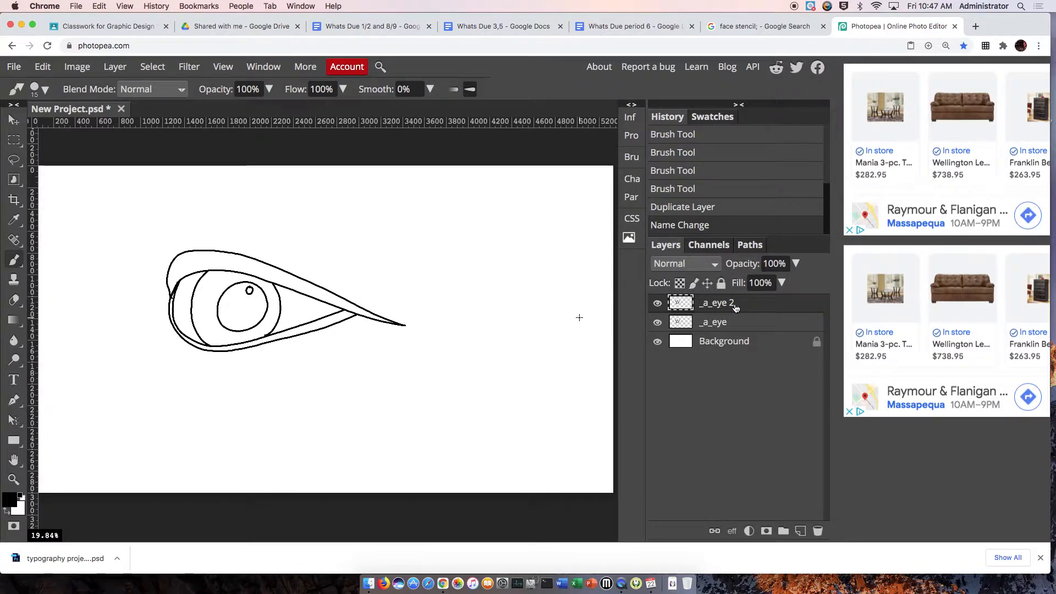
Hide the _a_eye 2 layer while lowering the _a_eye layer's opacity to 21%, and make _a_eye 2 active and visible again
click(657, 304)
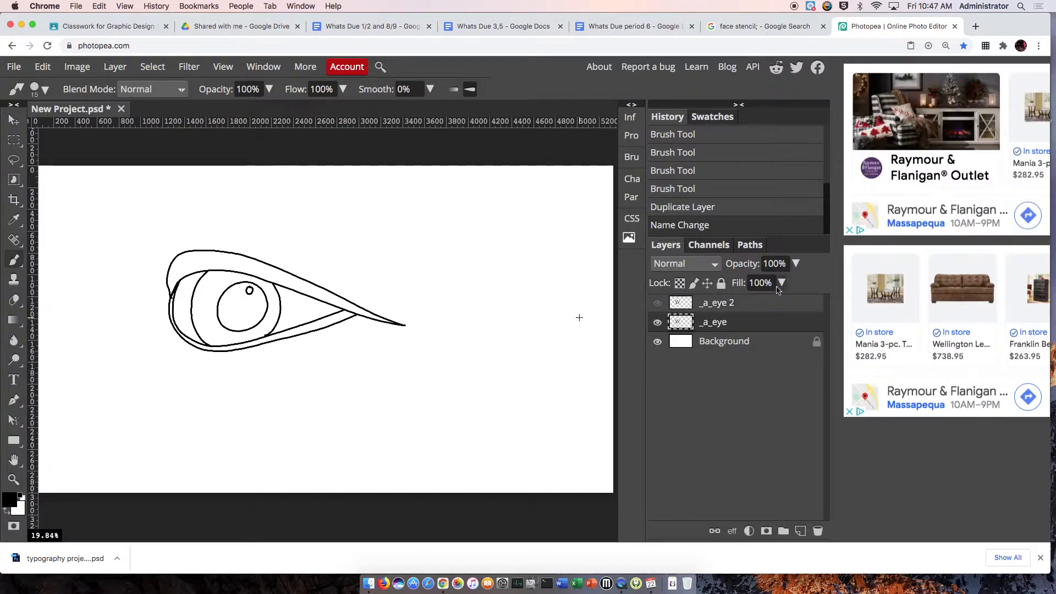
click(796, 264)
drag(797, 284, 747, 285)
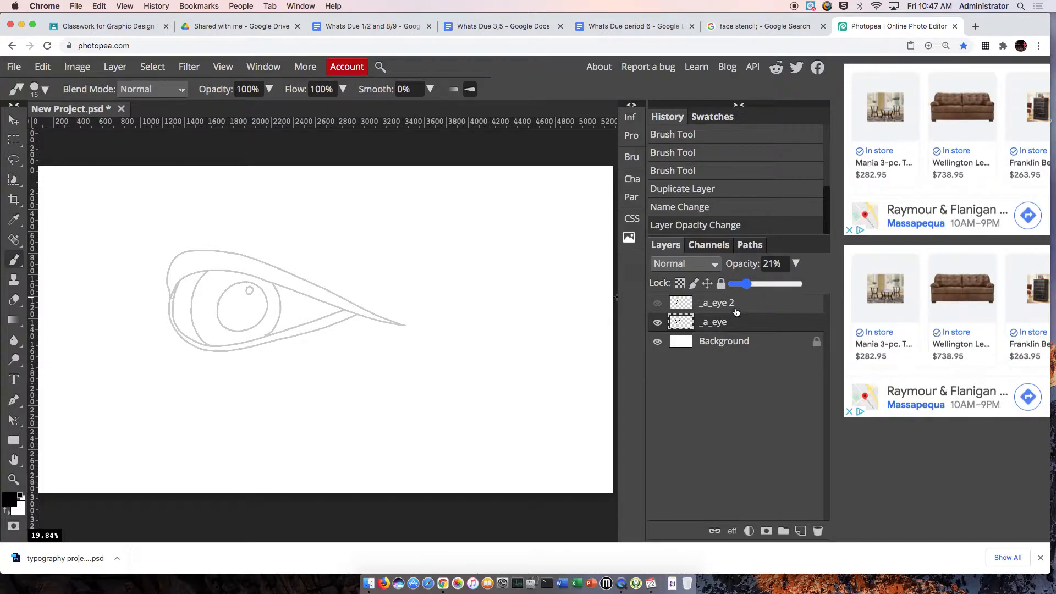
click(742, 308)
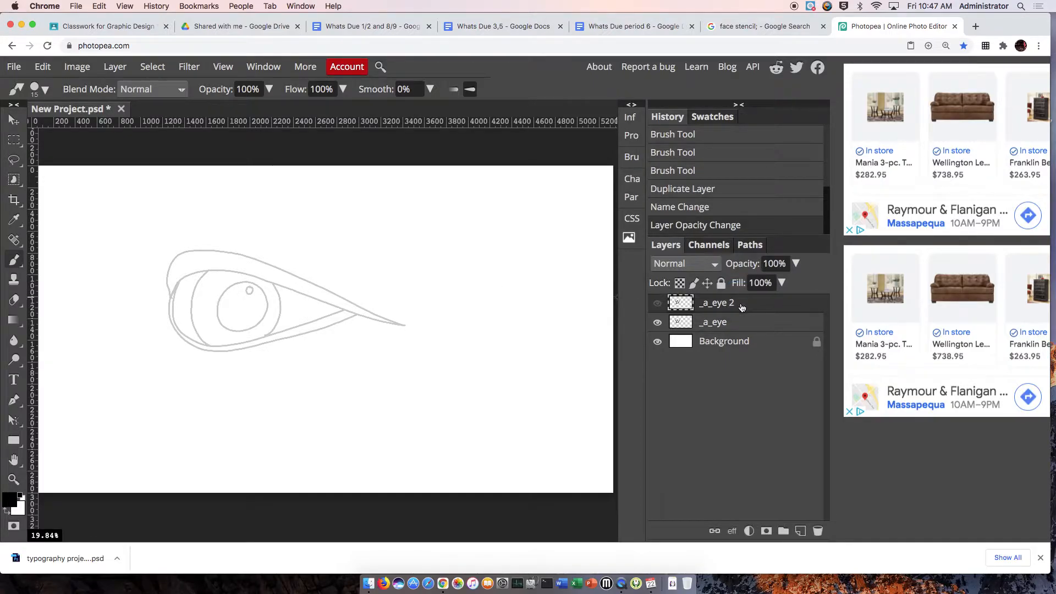
click(658, 304)
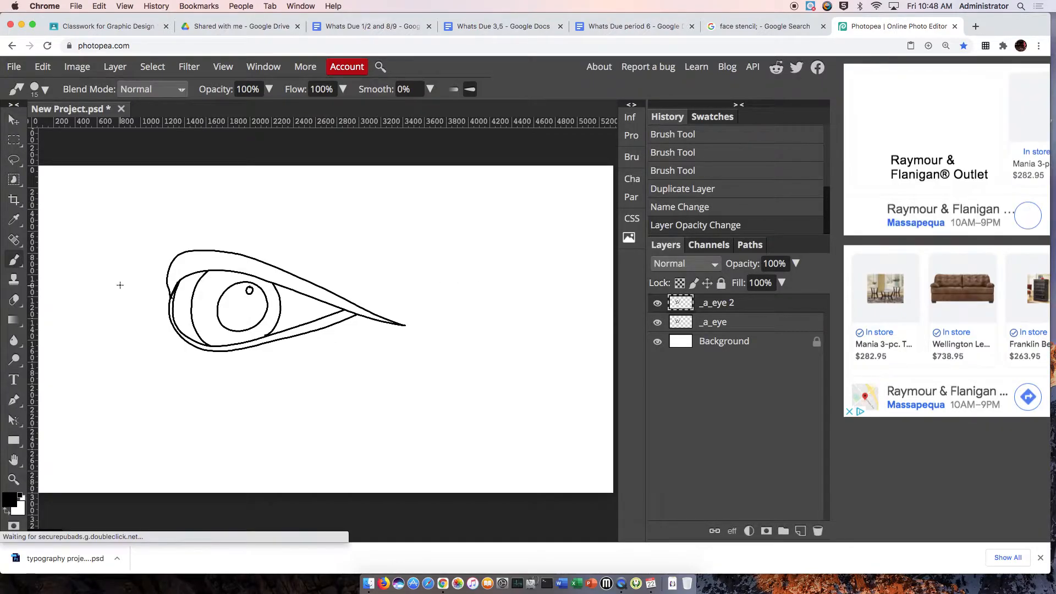
right_click(14, 302)
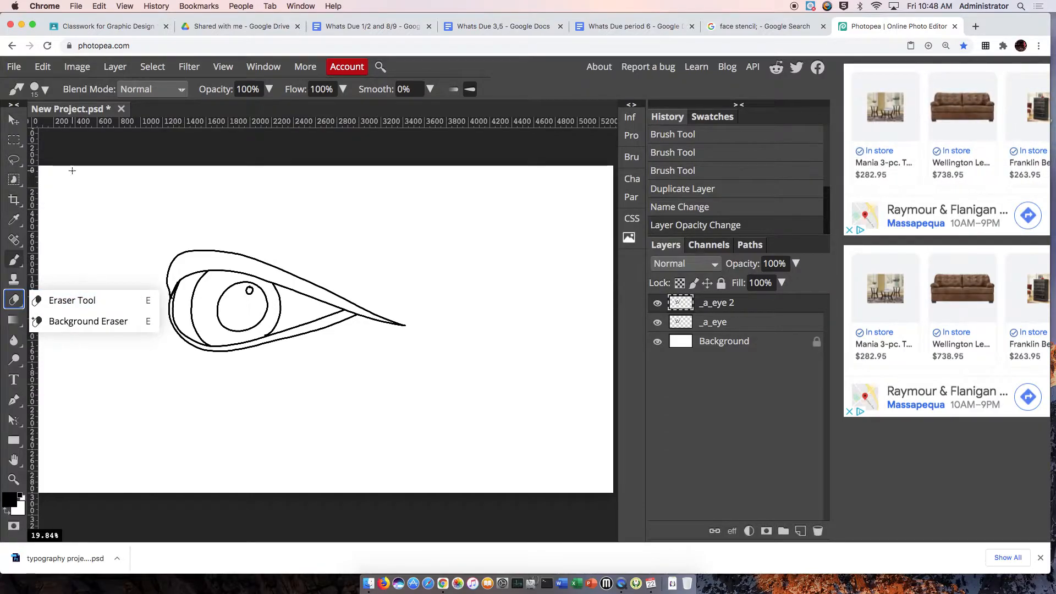
click(40, 89)
drag(39, 127, 91, 127)
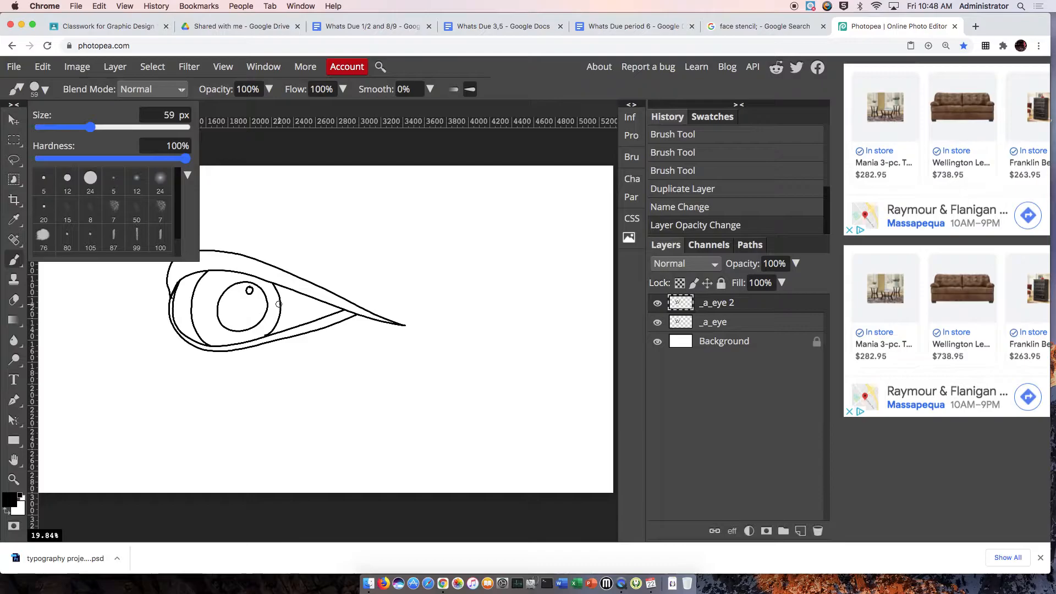
click(341, 311)
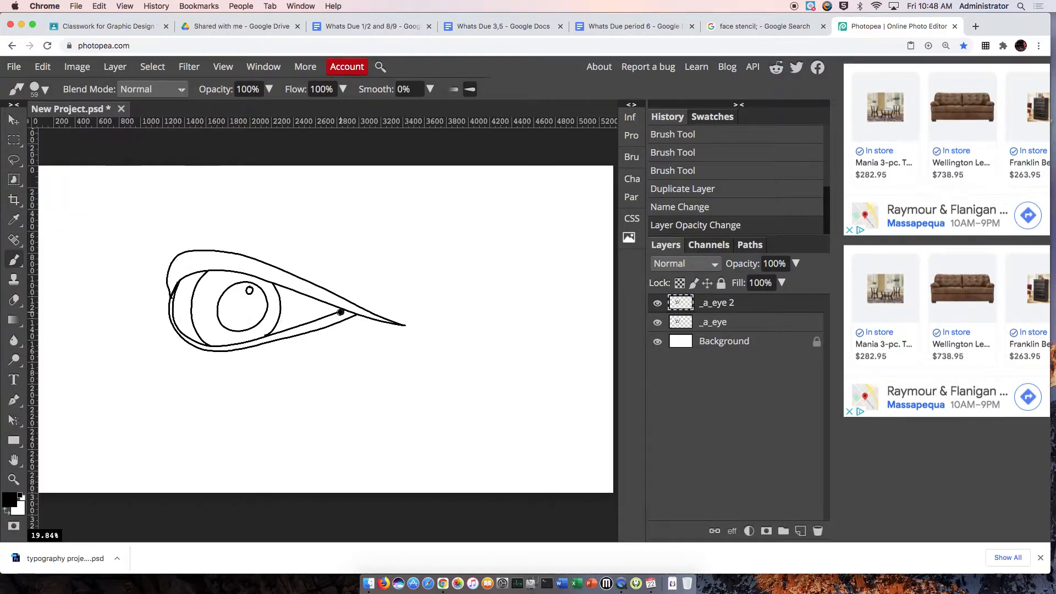
drag(343, 311, 330, 315)
key(super+z)
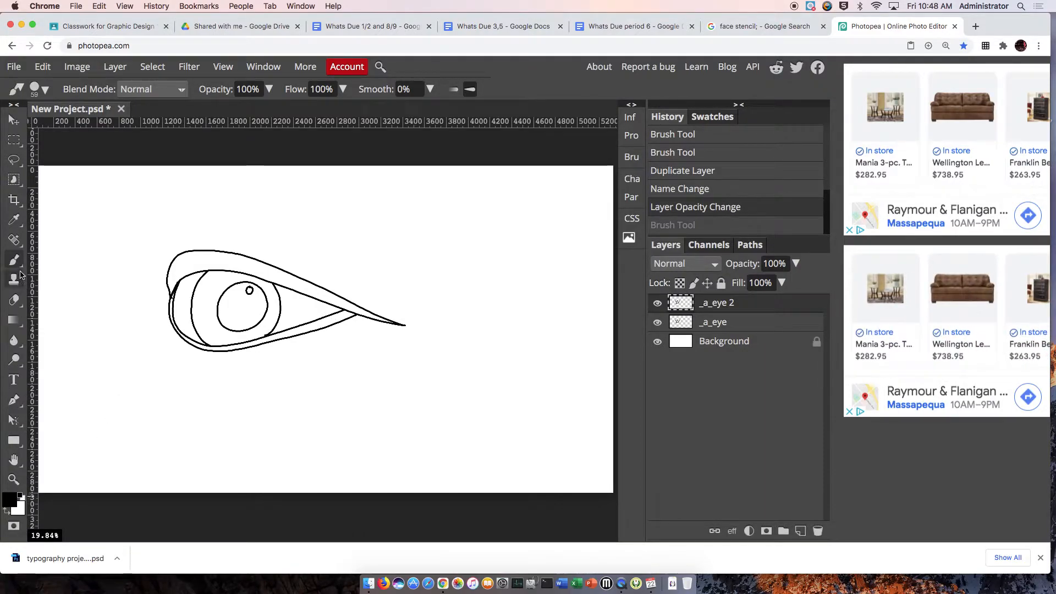
Erase the pupil, its highlight, the iris's right side and the adjoining inner lower lid line on _a_eye 2 with a 90 px eraser
click(15, 301)
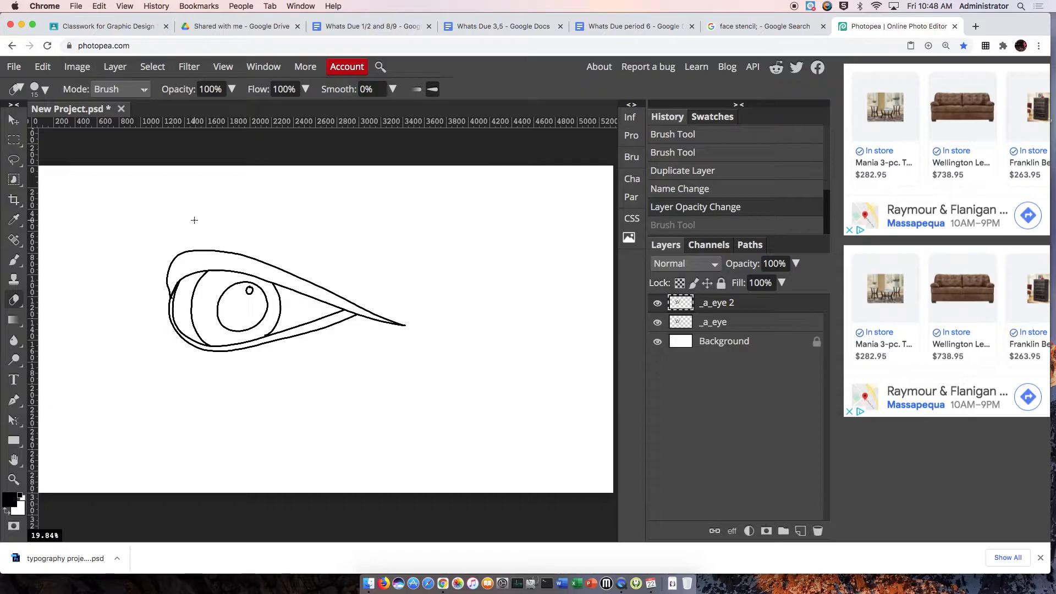
key(bracketright)
key(bracketright)
key(bracketright)
key(bracketright)
key(bracketright)
key(bracketleft)
key(bracketleft)
mouse_move(340, 313)
mouse_down()
mouse_move(228, 342)
mouse_move(274, 327)
mouse_move(274, 289)
mouse_move(258, 297)
mouse_move(239, 286)
mouse_move(218, 300)
mouse_move(225, 326)
mouse_move(251, 329)
mouse_move(266, 320)
mouse_move(263, 293)
mouse_move(261, 318)
mouse_move(249, 291)
mouse_up()
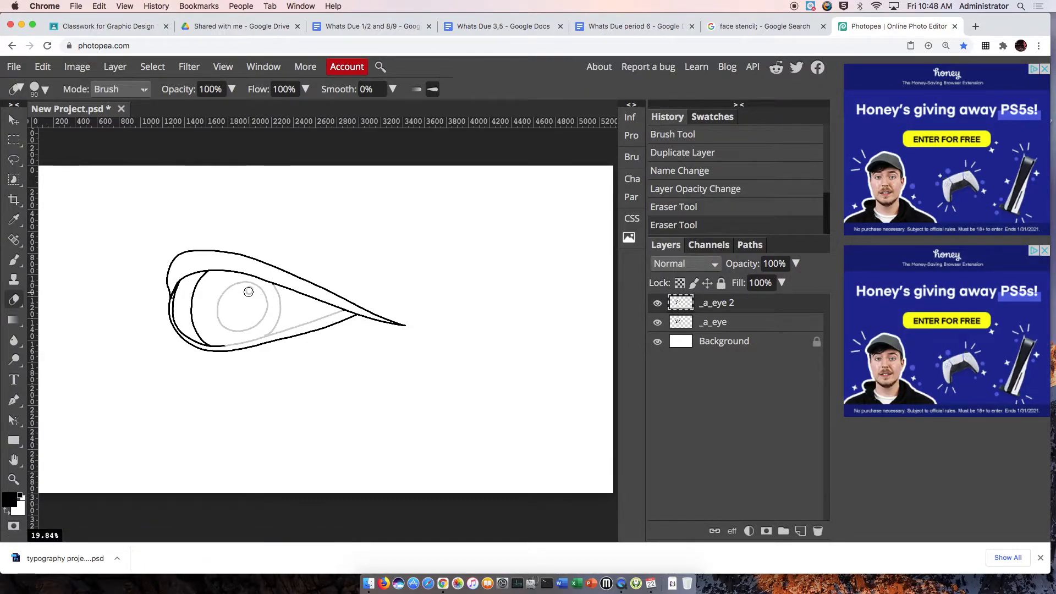
Erase the iris's left side and the remaining inner lower lid line on _a_eye 2, cleaning up leftovers toward the outer corner
mouse_move(206, 275)
mouse_down()
mouse_move(194, 319)
mouse_move(223, 342)
mouse_move(183, 330)
mouse_move(174, 301)
mouse_move(186, 285)
mouse_up()
key(super+plus)
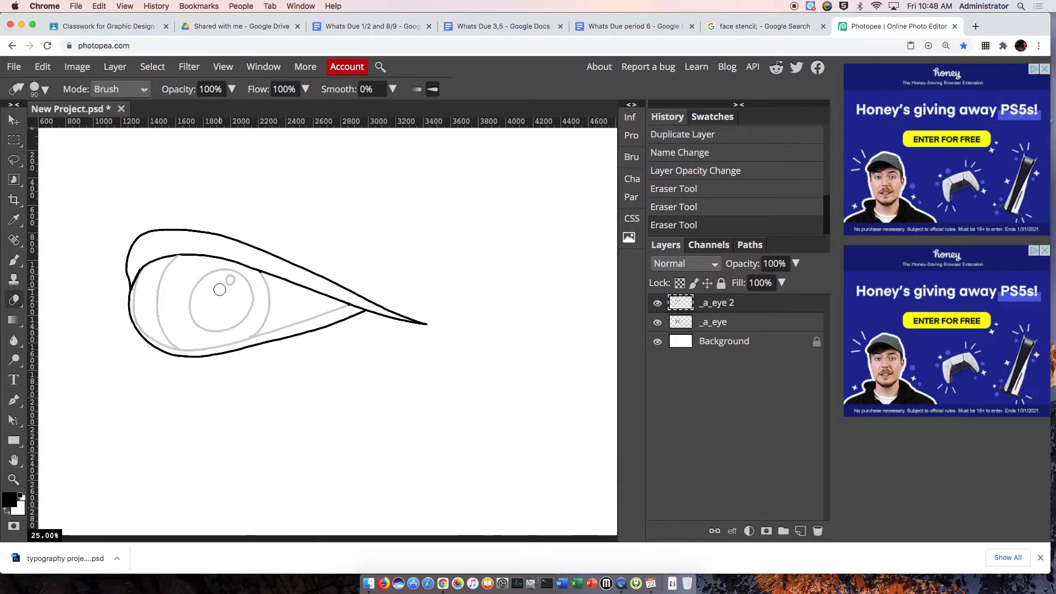
mouse_move(250, 295)
mouse_down()
mouse_move(342, 308)
mouse_move(332, 275)
mouse_up()
key(super+plus)
drag(419, 311, 446, 315)
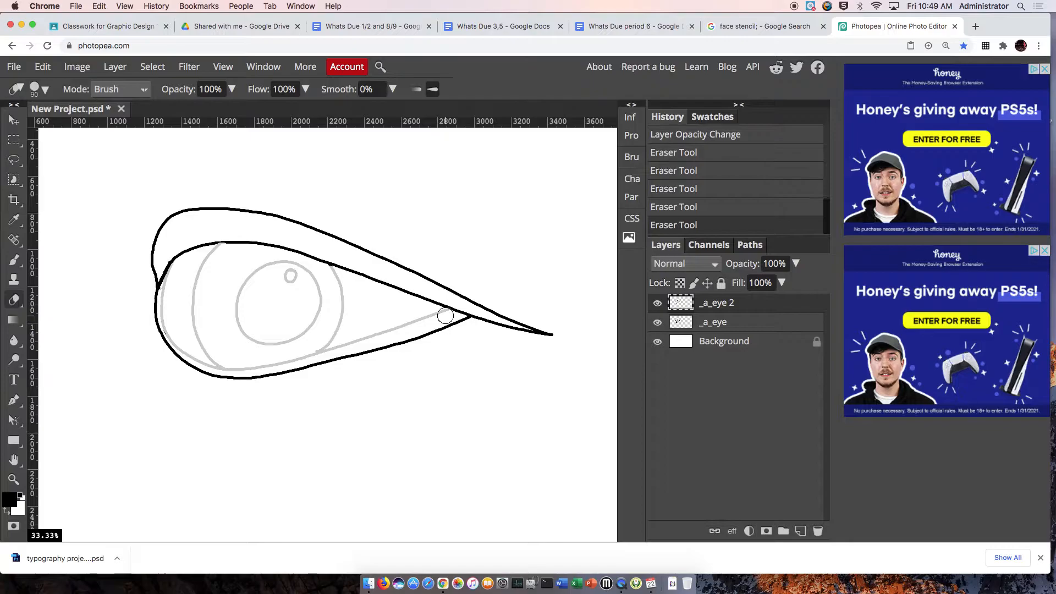
Redraw the inner lower lid line slightly higher than the faded guide with a 15 px black brush, meeting both eye corners
click(13, 260)
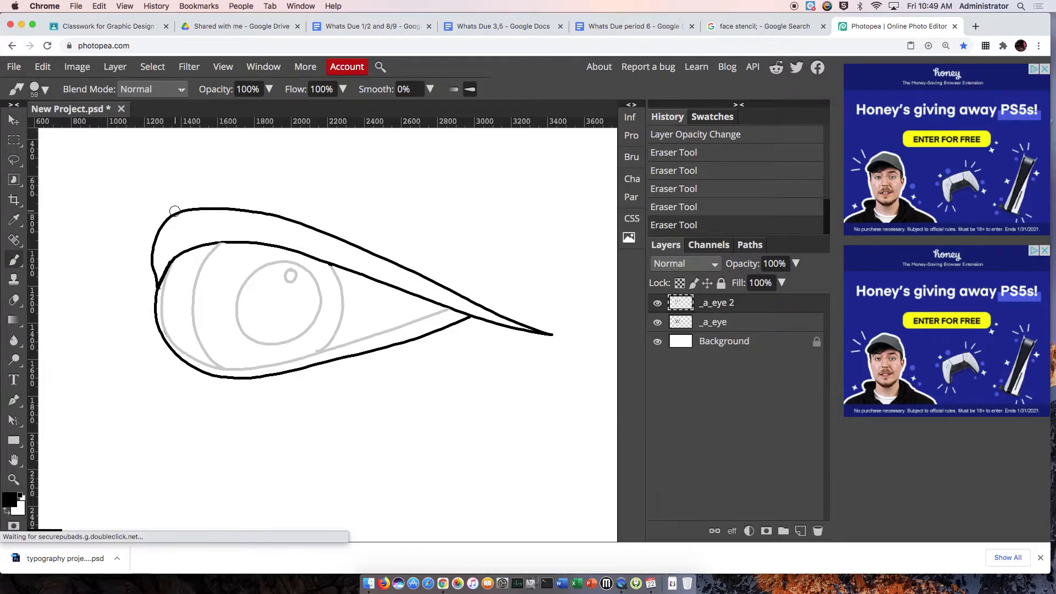
drag(204, 254, 219, 273)
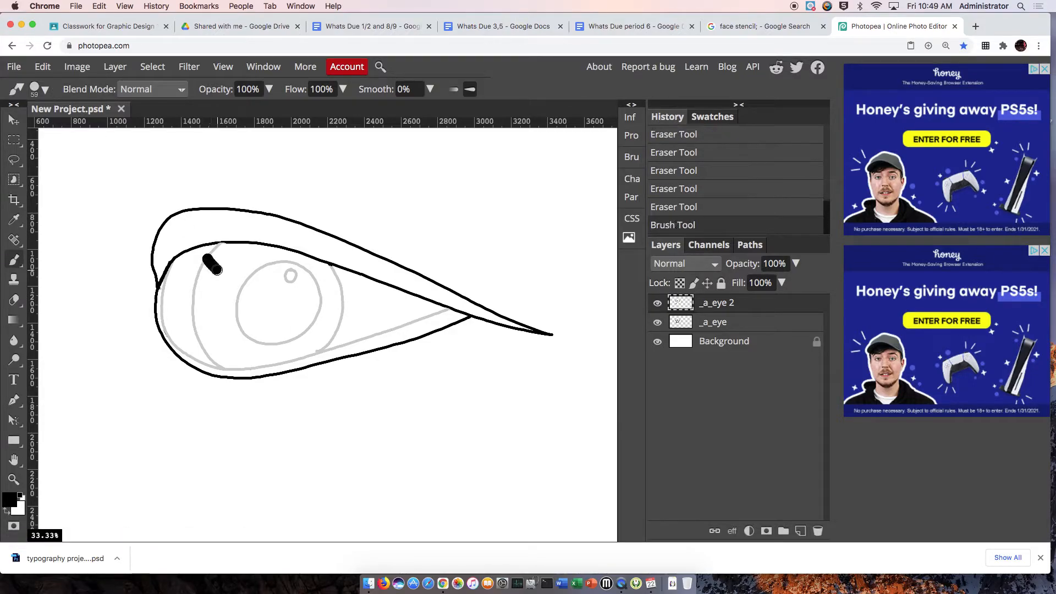
key(super+z)
key(bracketleft)
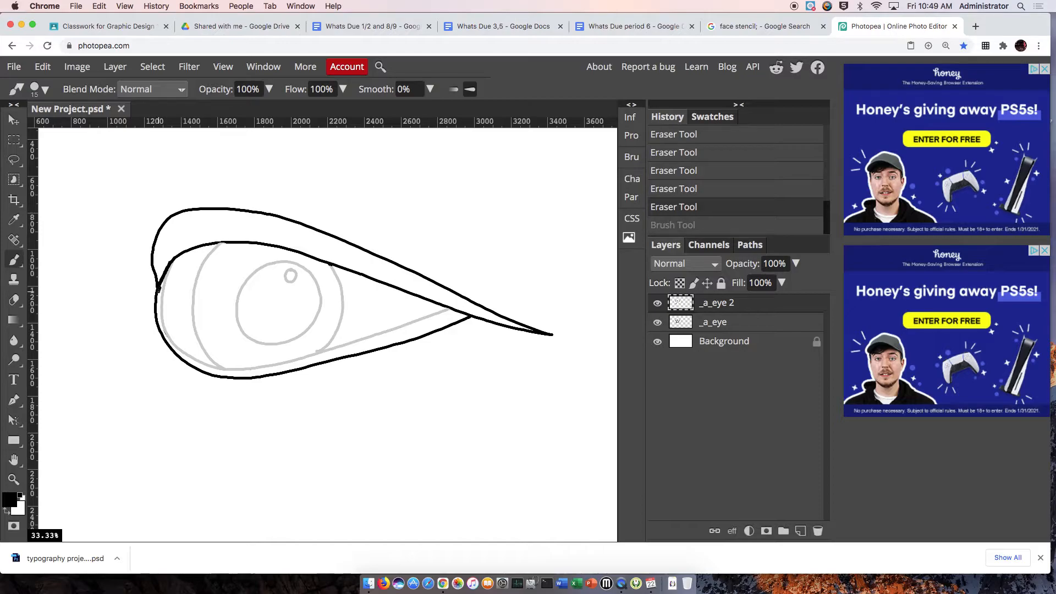
mouse_move(184, 329)
mouse_down()
mouse_move(219, 344)
mouse_move(296, 345)
mouse_move(392, 327)
mouse_up()
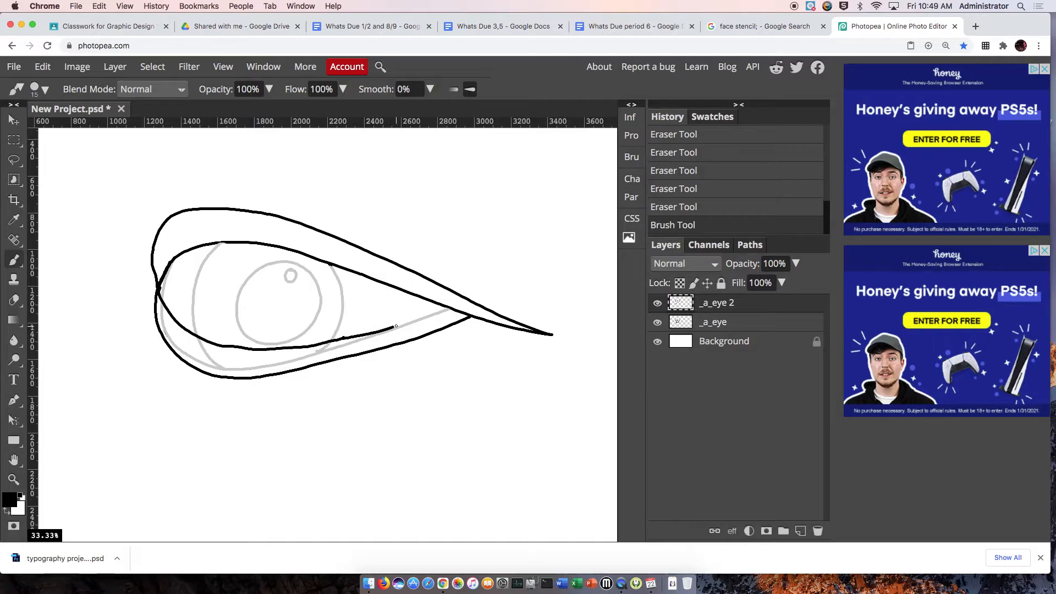
drag(449, 310, 451, 309)
Draw both curved iris sides between the lids, a round pupil and a small highlight in it, following the faded guide
mouse_move(199, 260)
mouse_down()
mouse_move(190, 305)
mouse_move(204, 335)
mouse_up()
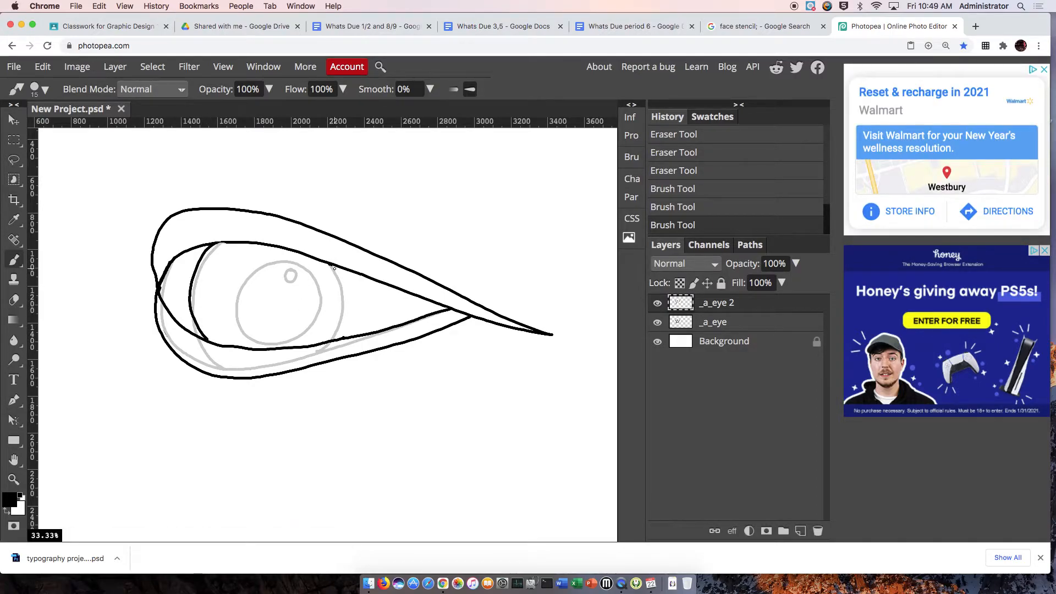
drag(331, 264, 343, 301)
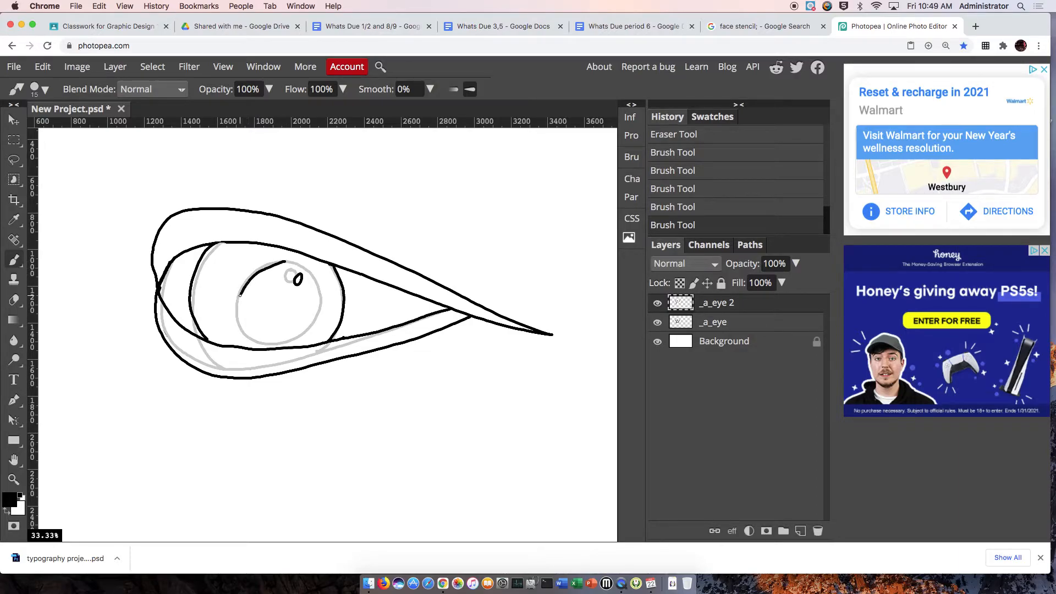
drag(252, 340, 287, 343)
drag(286, 263, 284, 261)
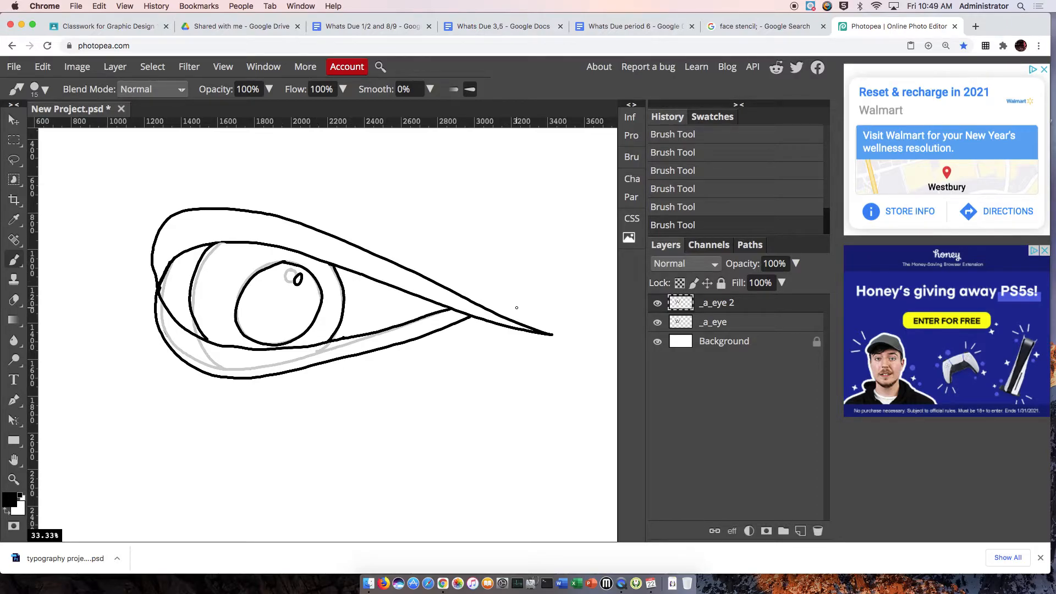
Duplicate the _a_eye 2 layer and rename the copy "_a_eye 3"
right_click(753, 306)
click(781, 198)
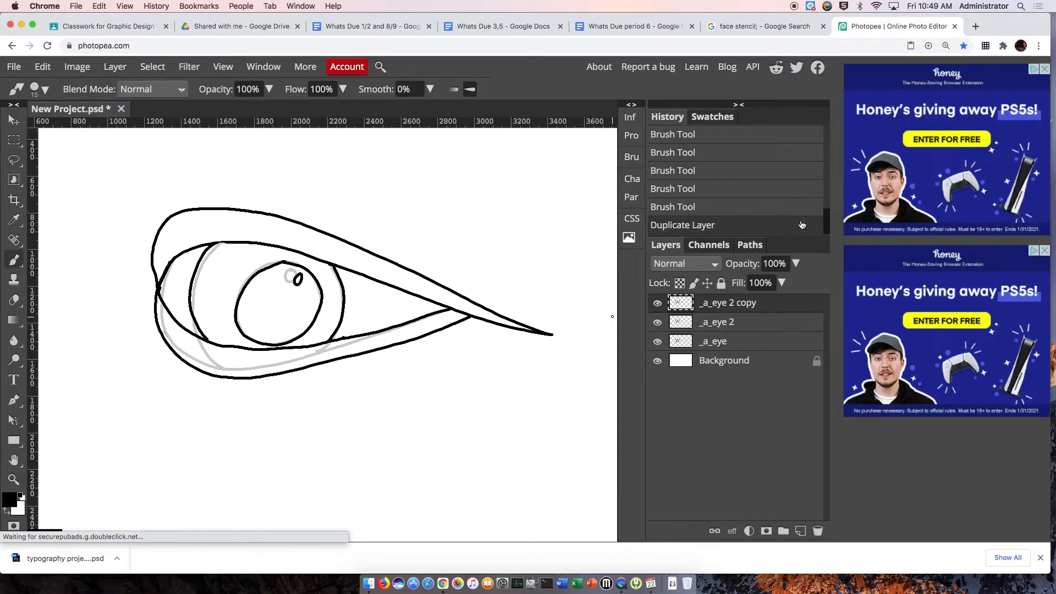
double_click(751, 306)
click(756, 303)
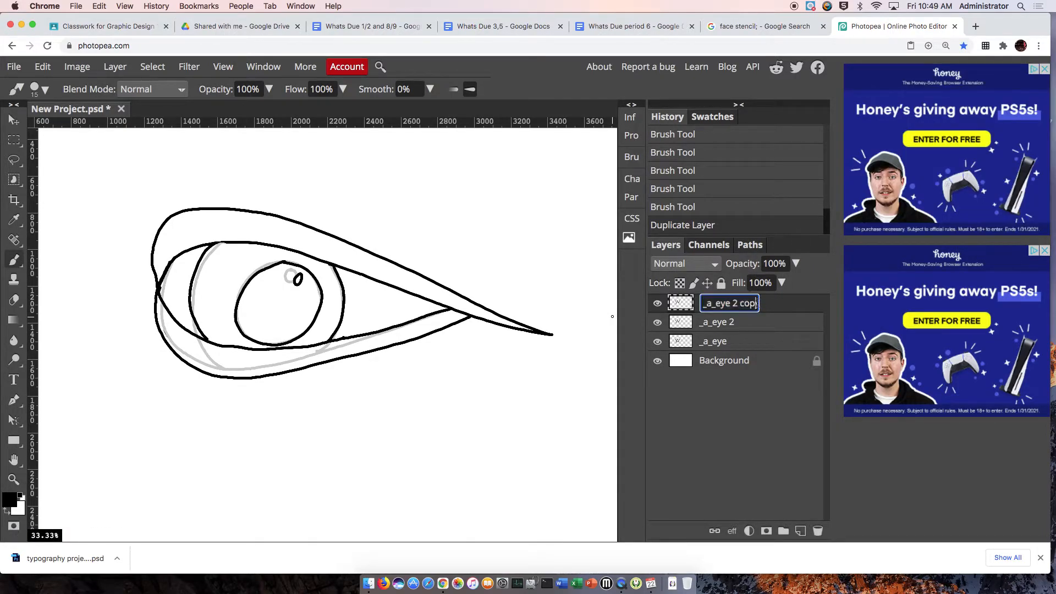
key(BackSpace)
key(BackSpace)
key(BackSpace)
key(BackSpace)
key(BackSpace)
Hide the _a_eye layer and lower the _a_eye 2 layer's opacity to 21%, leaving _a_eye 3 active
click(658, 343)
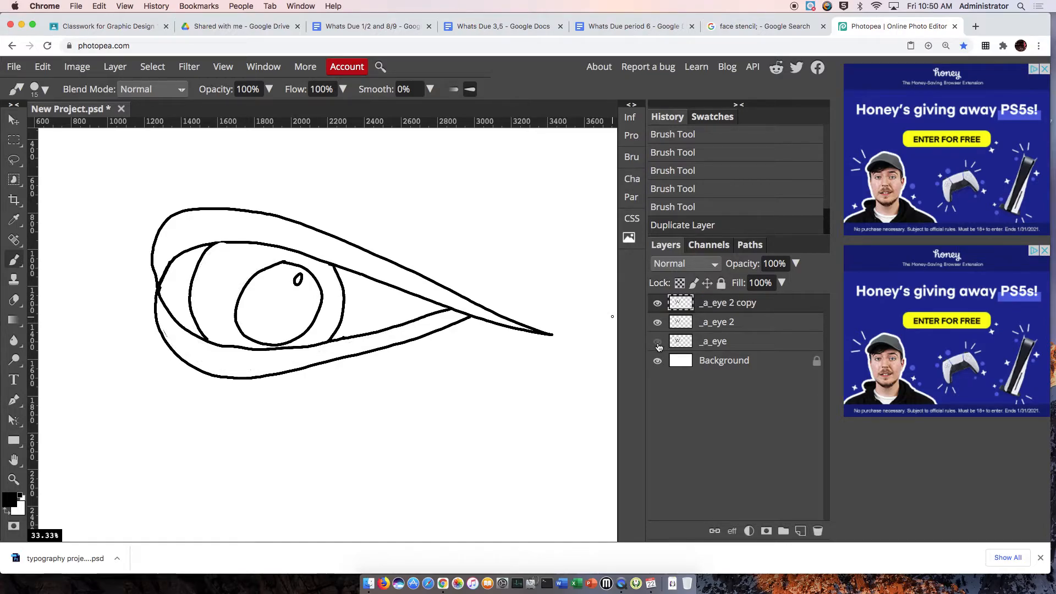
click(747, 324)
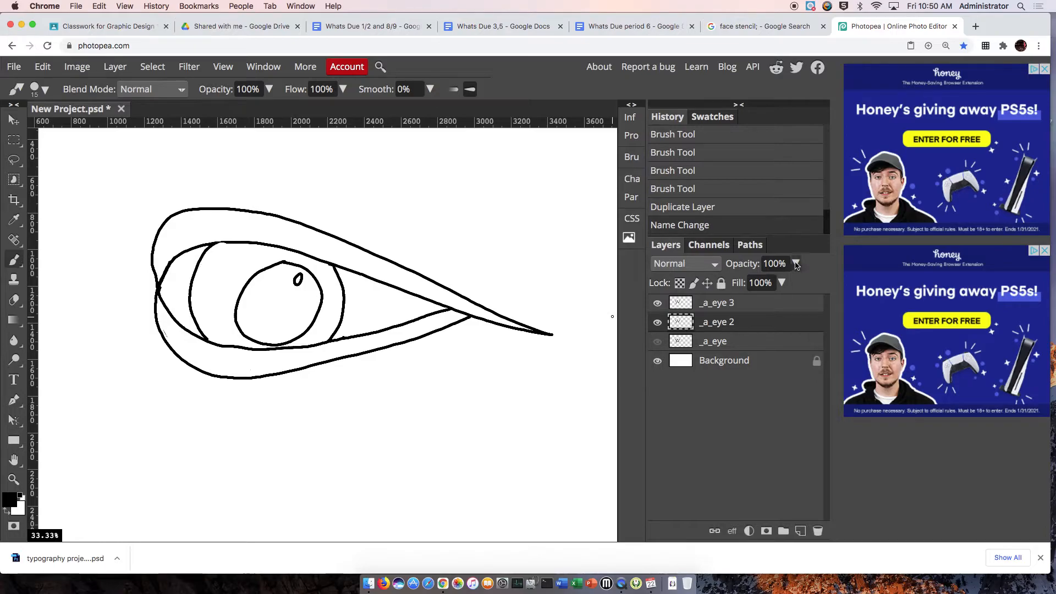
click(796, 263)
drag(760, 286, 745, 285)
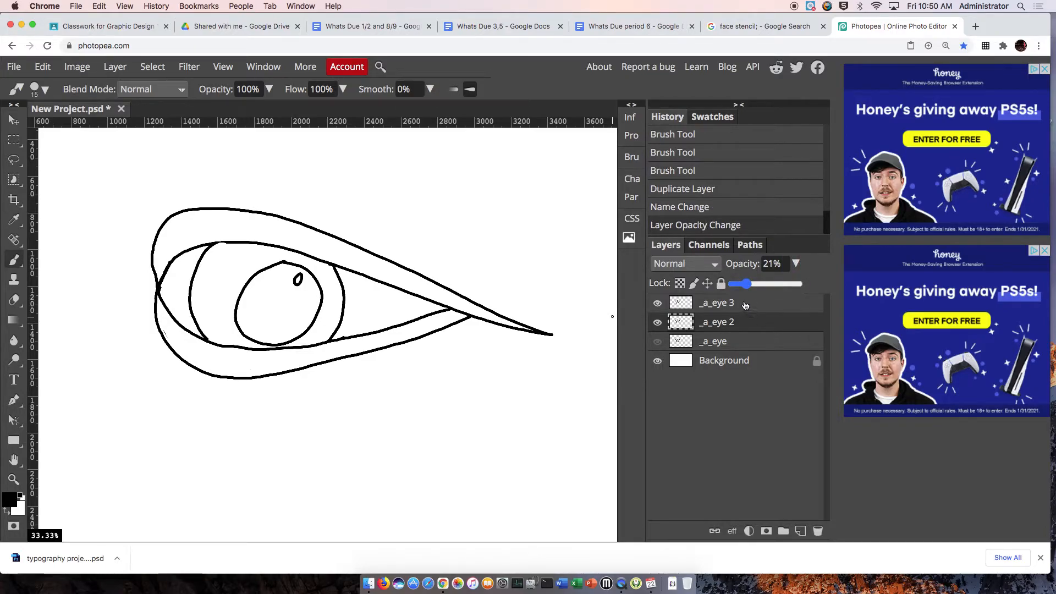
click(746, 304)
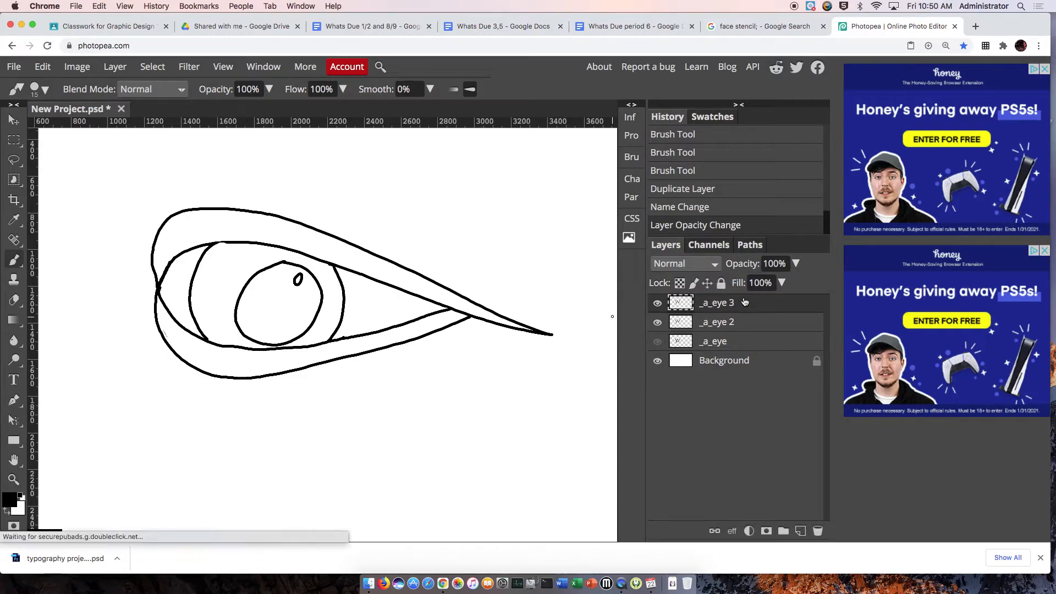
Erase the iris, pupil, highlight and inner lower lid line on _a_eye 3, and redraw the lid line across the eye's middle
click(14, 300)
mouse_move(193, 286)
mouse_down()
mouse_move(218, 252)
mouse_move(192, 305)
mouse_move(208, 341)
mouse_move(165, 294)
mouse_move(239, 341)
mouse_move(230, 345)
mouse_move(268, 351)
mouse_move(311, 339)
mouse_move(323, 296)
mouse_move(291, 265)
mouse_move(247, 288)
mouse_move(235, 322)
mouse_move(275, 325)
mouse_move(300, 278)
mouse_move(333, 274)
mouse_move(338, 315)
mouse_move(324, 343)
mouse_move(443, 316)
mouse_up()
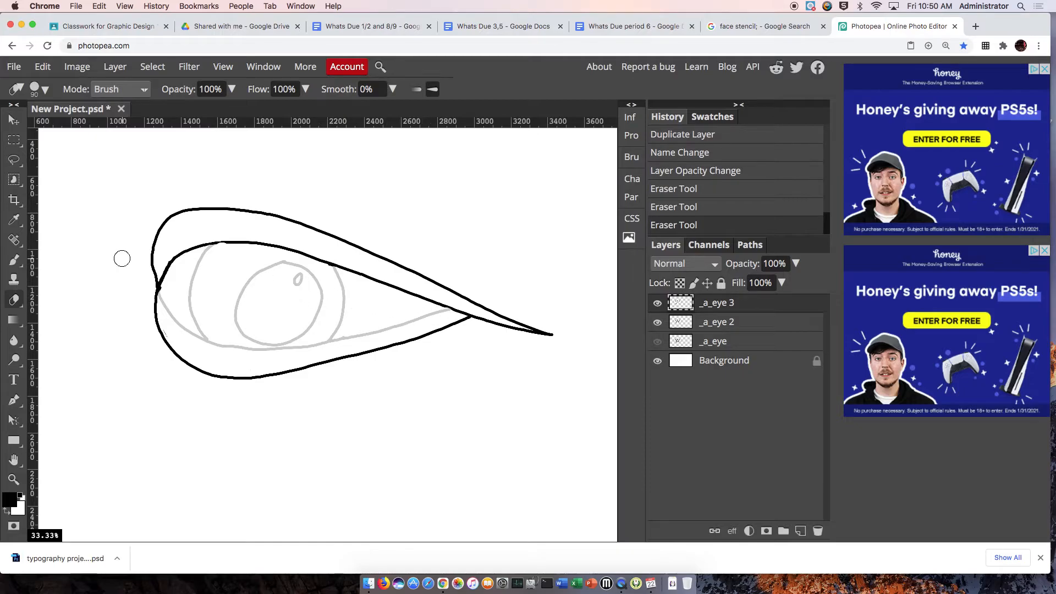
click(15, 260)
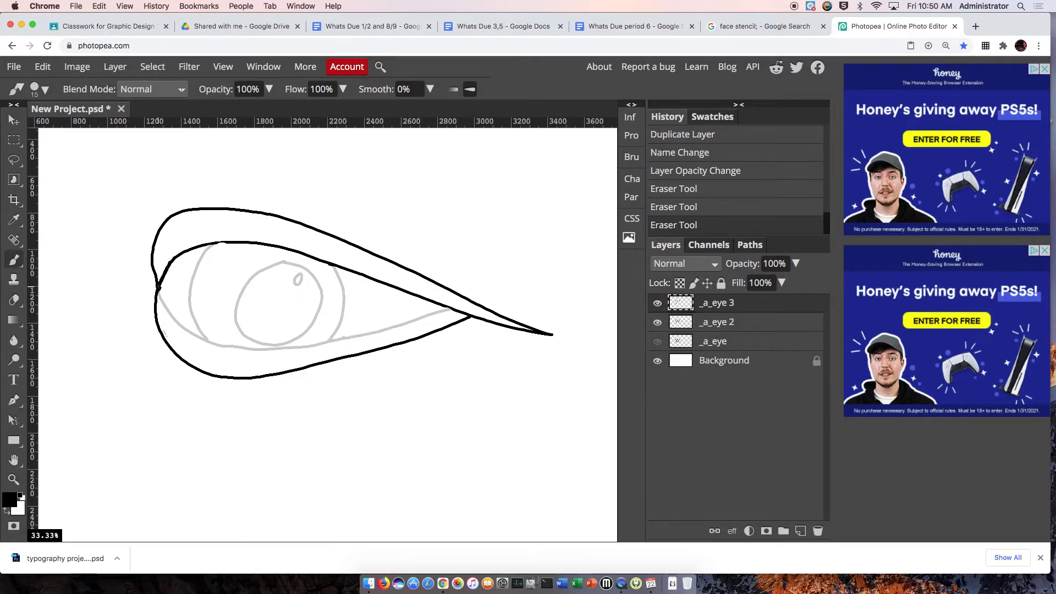
mouse_move(195, 299)
mouse_down()
mouse_move(376, 320)
mouse_move(455, 310)
mouse_up()
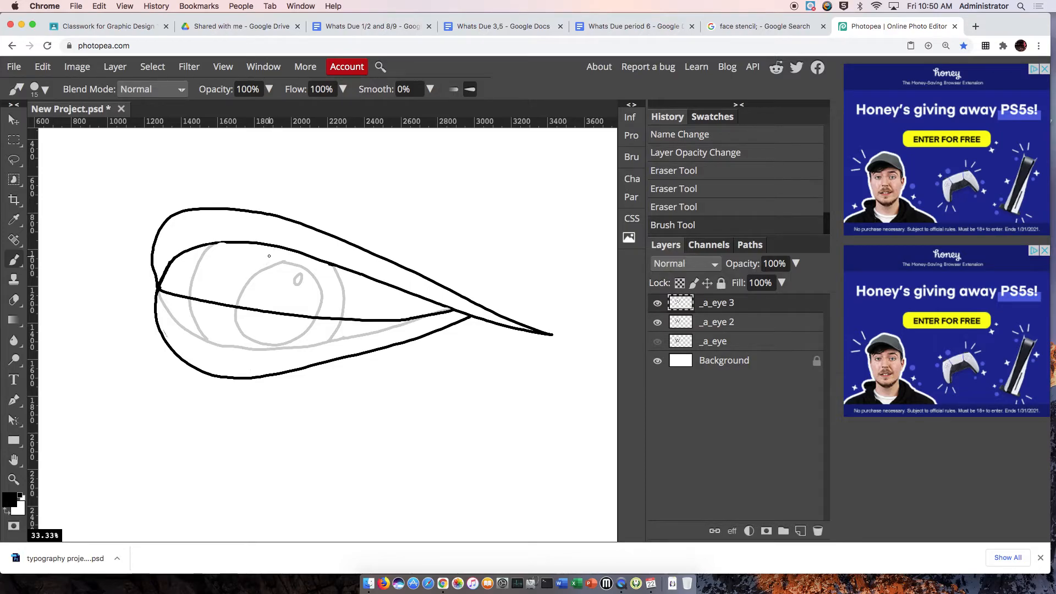
Draw the partly covered pupil, a small highlight inside it and both iris sides between the upper lid and the raised lower lid line
drag(274, 250, 253, 265)
drag(247, 307, 248, 307)
drag(274, 249, 311, 259)
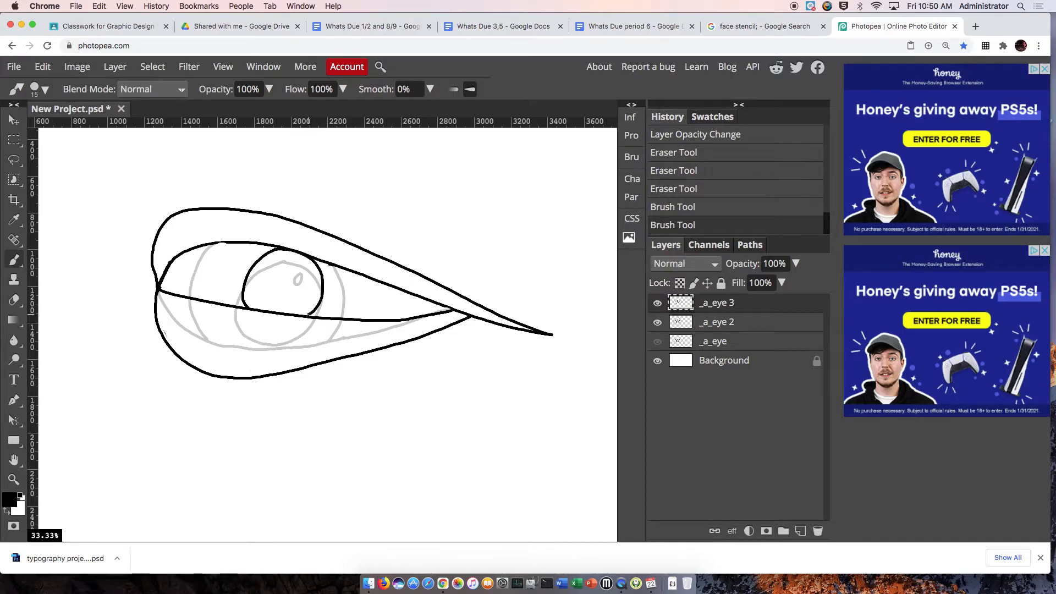
drag(307, 314, 308, 314)
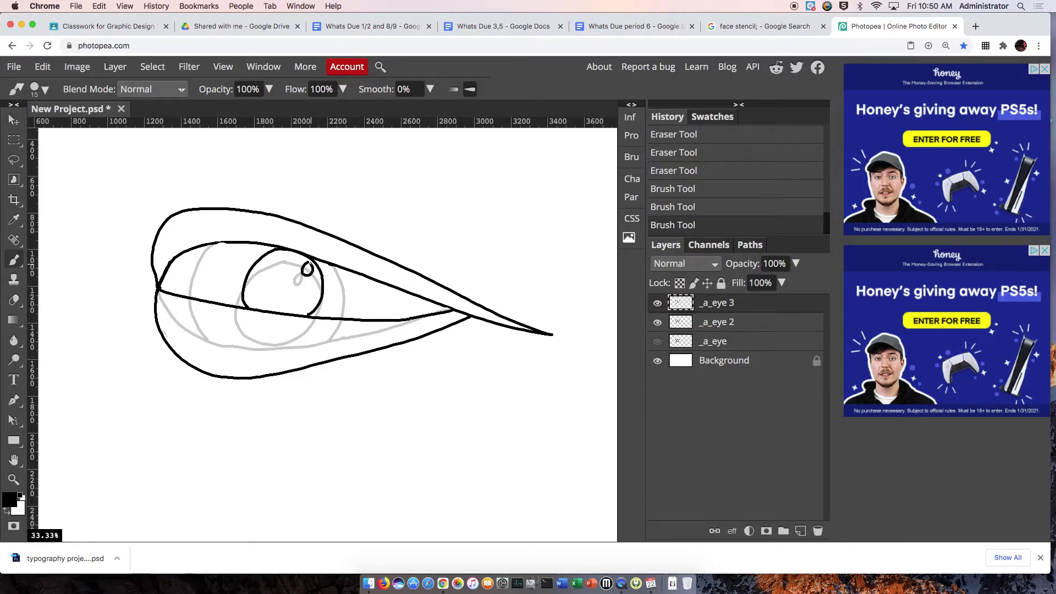
drag(309, 263, 341, 277)
drag(338, 318, 338, 318)
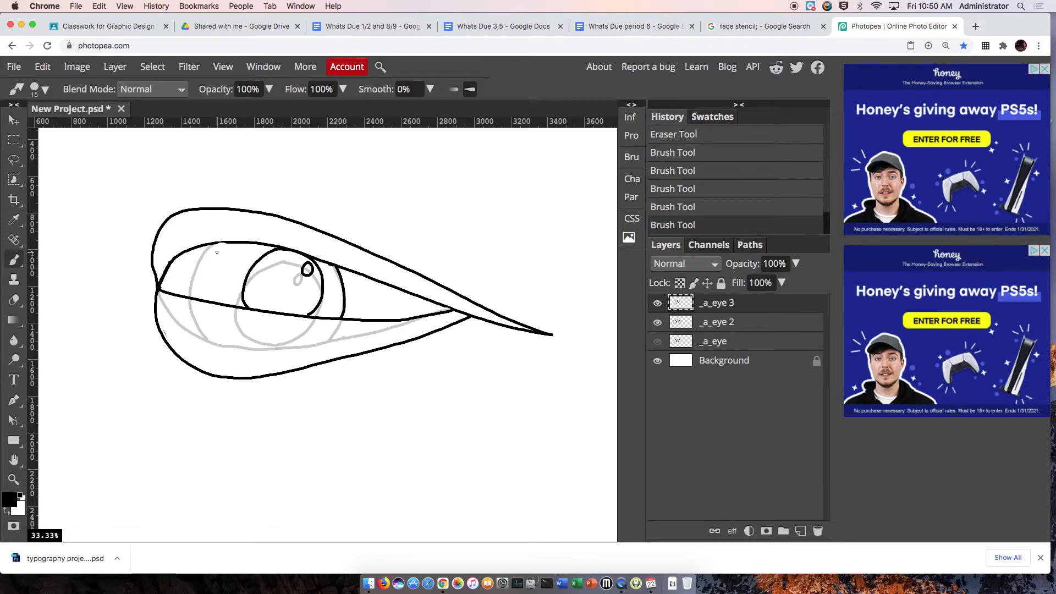
drag(201, 260, 195, 299)
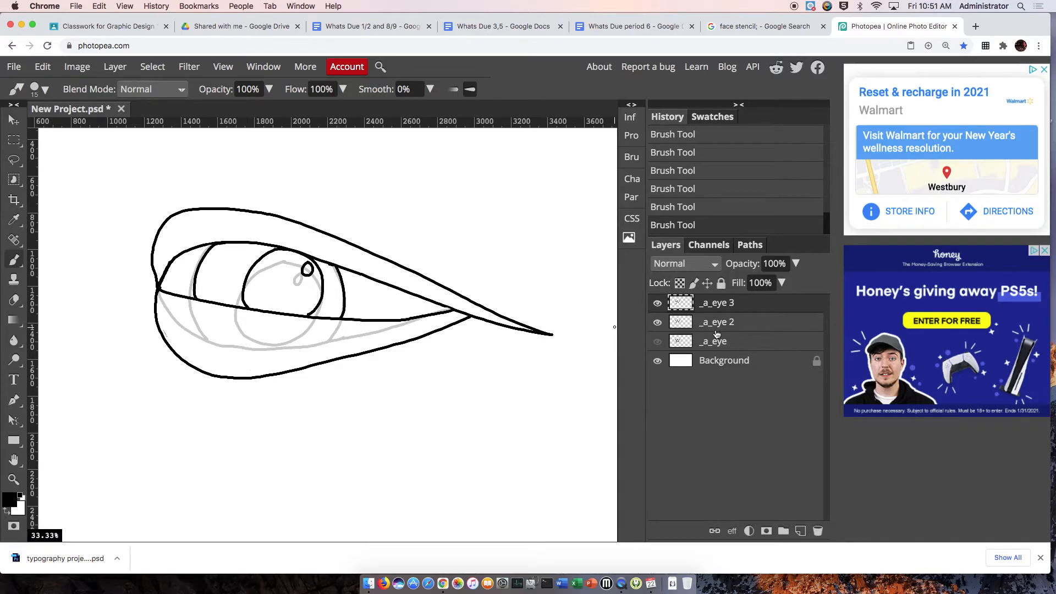
With the _a_eye 2 layer hidden, duplicate _a_eye 3 and rename the copy "_a_eye 4"
click(658, 324)
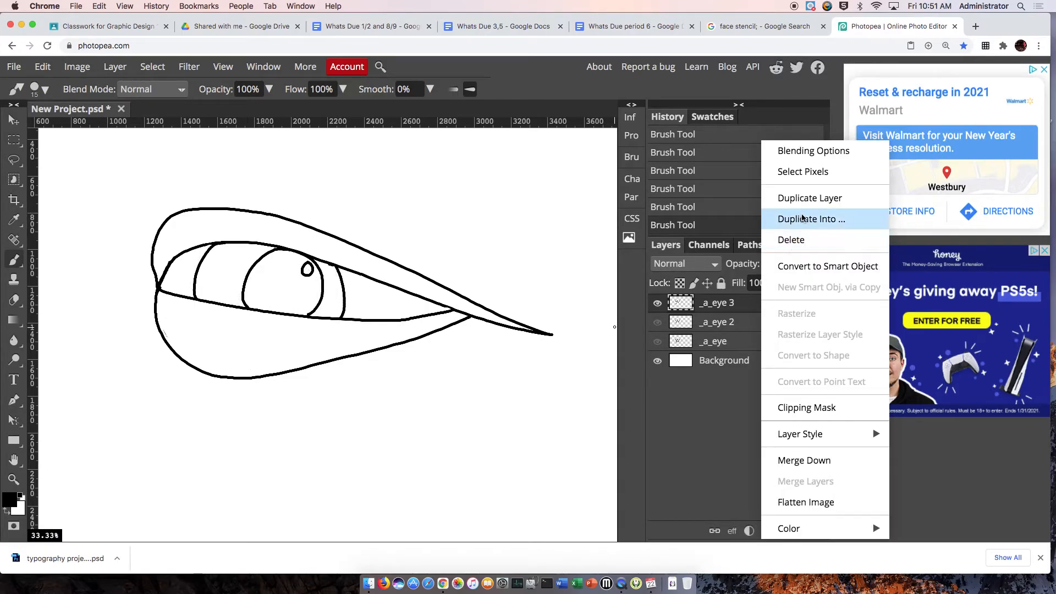
click(805, 200)
double_click(748, 305)
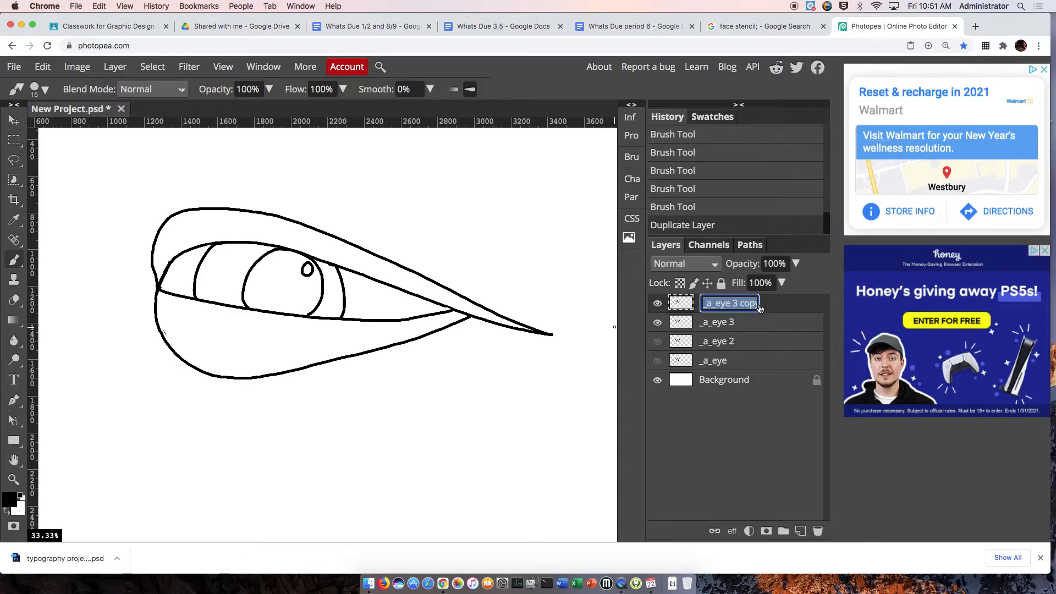
click(760, 305)
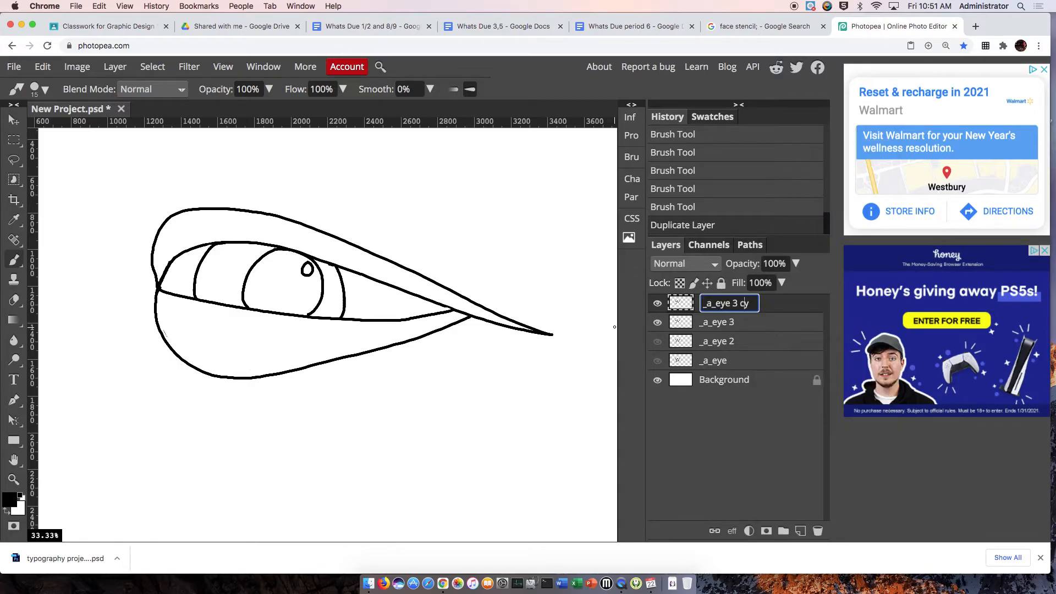
key(BackSpace)
text(4)
key(Return)
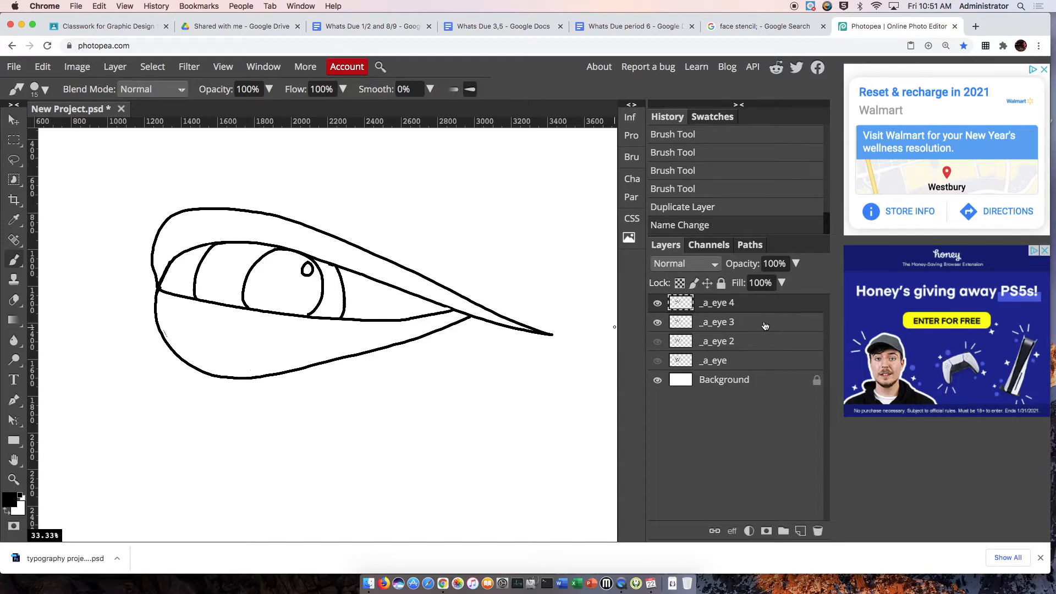
Set the _a_eye 3 layer's opacity to 21% and make _a_eye 4 the active layer
click(763, 324)
click(776, 264)
text(21)
key(Return)
click(744, 305)
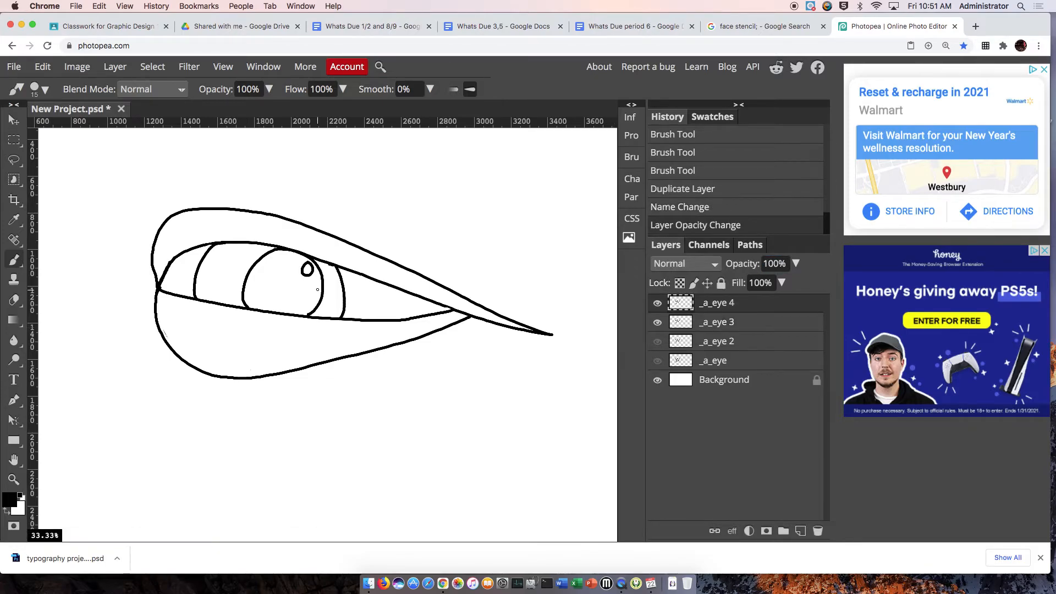
Erase the iris, pupil, highlight and inner upper lid line on _a_eye 4, keeping the outer outline and the raised lower lid line
click(14, 299)
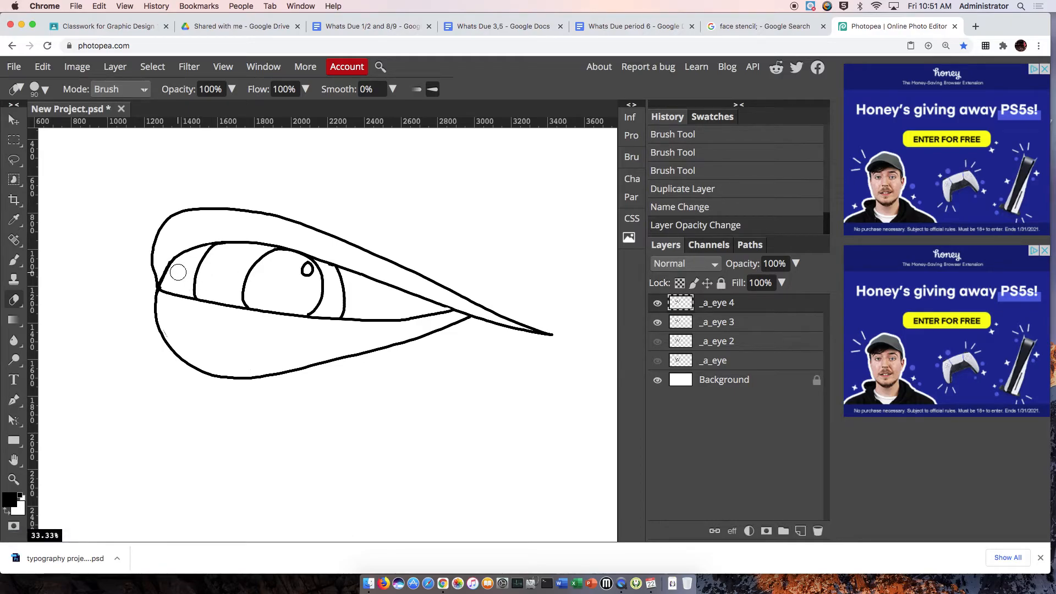
mouse_move(175, 269)
mouse_down()
mouse_move(210, 254)
mouse_move(199, 290)
mouse_move(279, 256)
mouse_move(243, 295)
mouse_move(314, 309)
mouse_move(306, 312)
mouse_move(324, 291)
mouse_move(310, 266)
mouse_move(344, 286)
mouse_move(343, 310)
mouse_up()
mouse_move(446, 303)
mouse_down()
mouse_move(256, 243)
mouse_move(188, 248)
mouse_move(166, 282)
mouse_up()
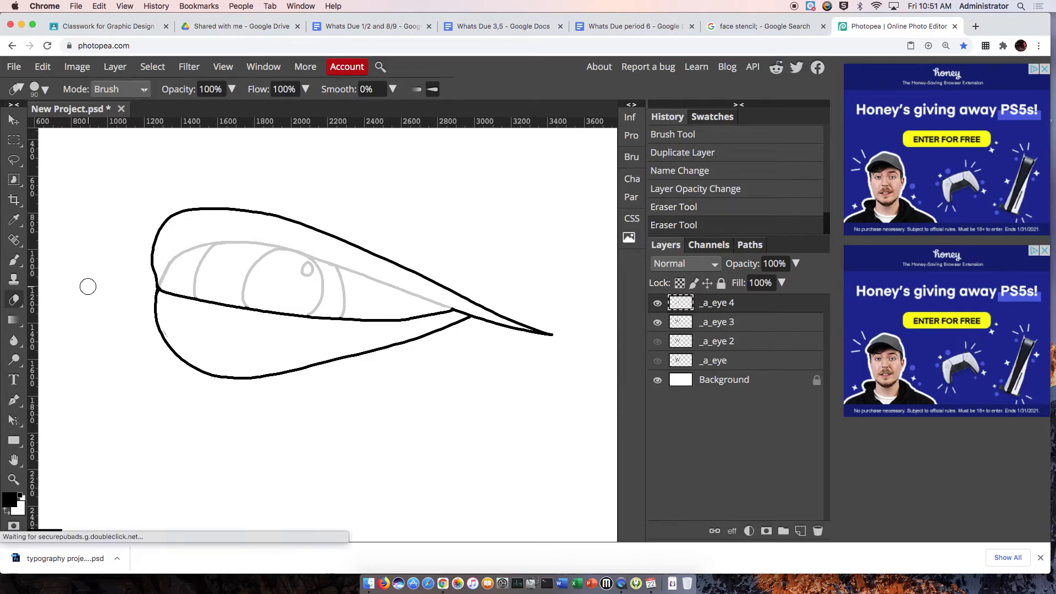
Brush a lowered upper lid line on _a_eye 4, curving below the faded one from the inner corner to the outer corner
click(15, 258)
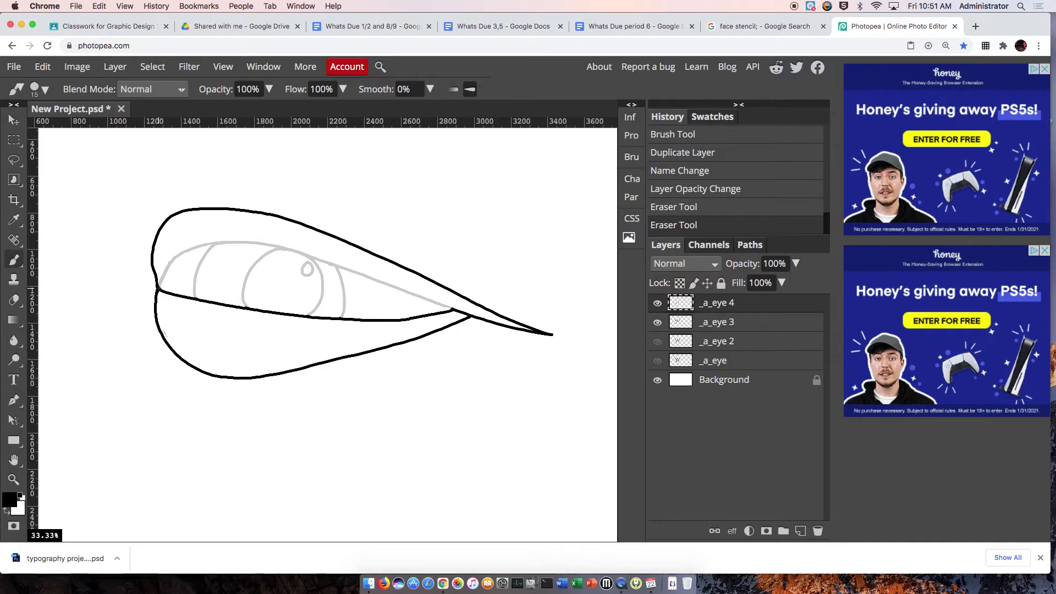
mouse_move(191, 265)
mouse_down()
mouse_move(236, 263)
mouse_move(379, 296)
mouse_up()
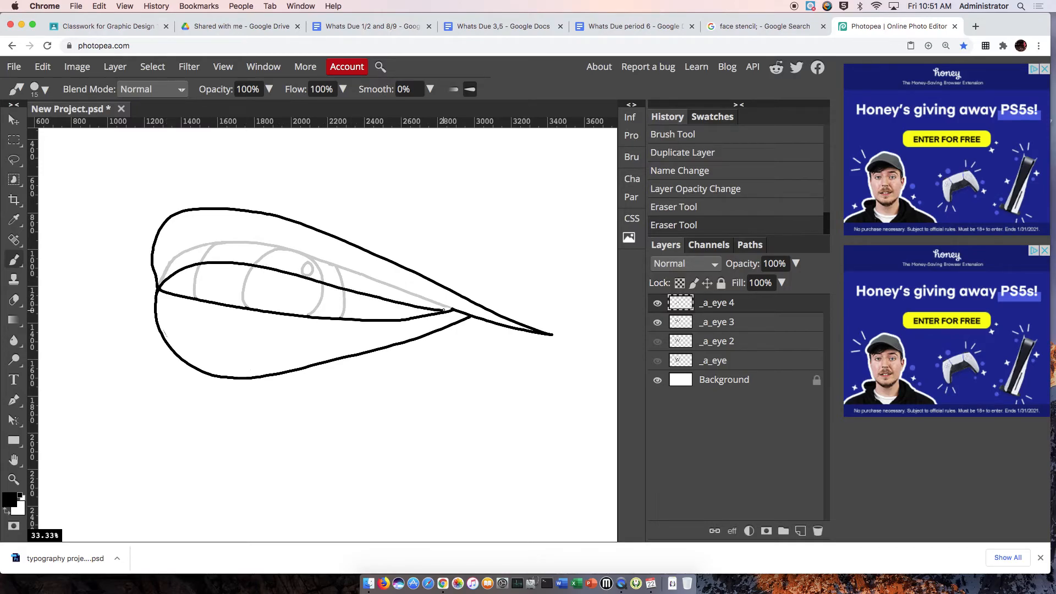
click(331, 294)
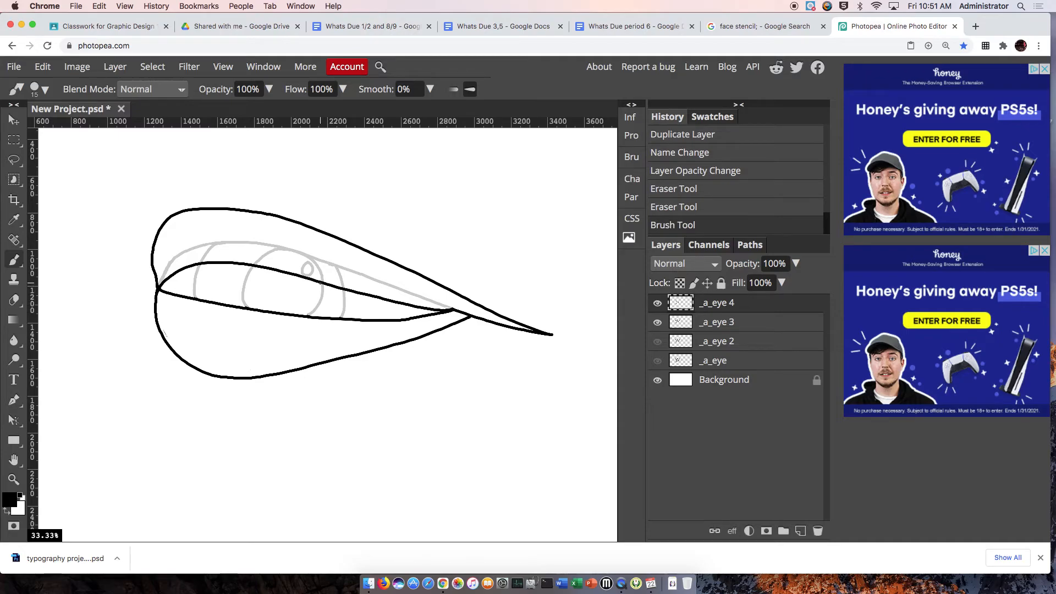
Draw both pupil sides, the small highlight cut off by the lowered lid, and both iris sides between the two lid lines
drag(309, 315, 308, 315)
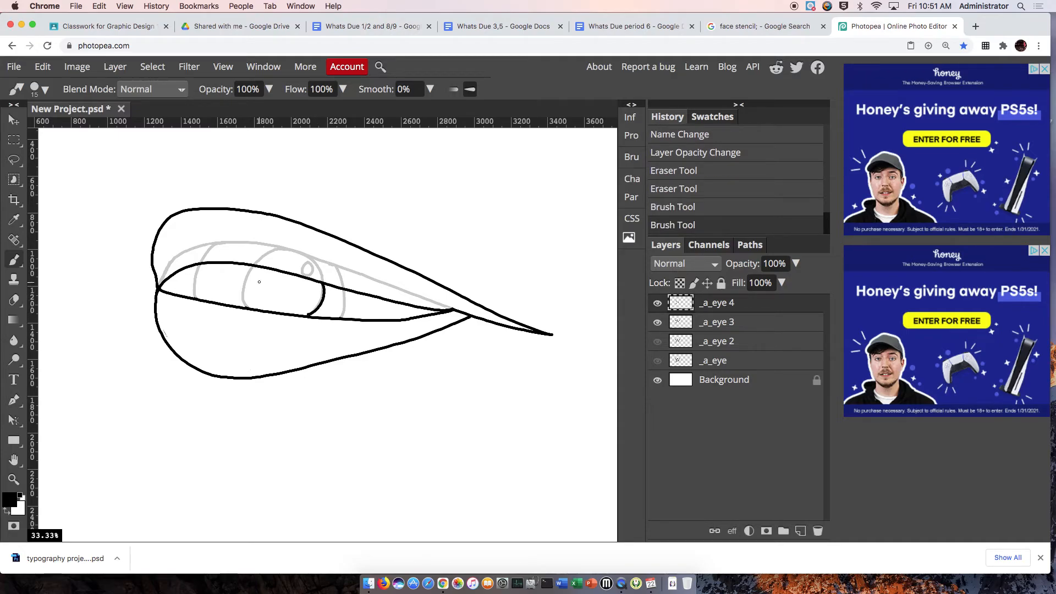
click(246, 305)
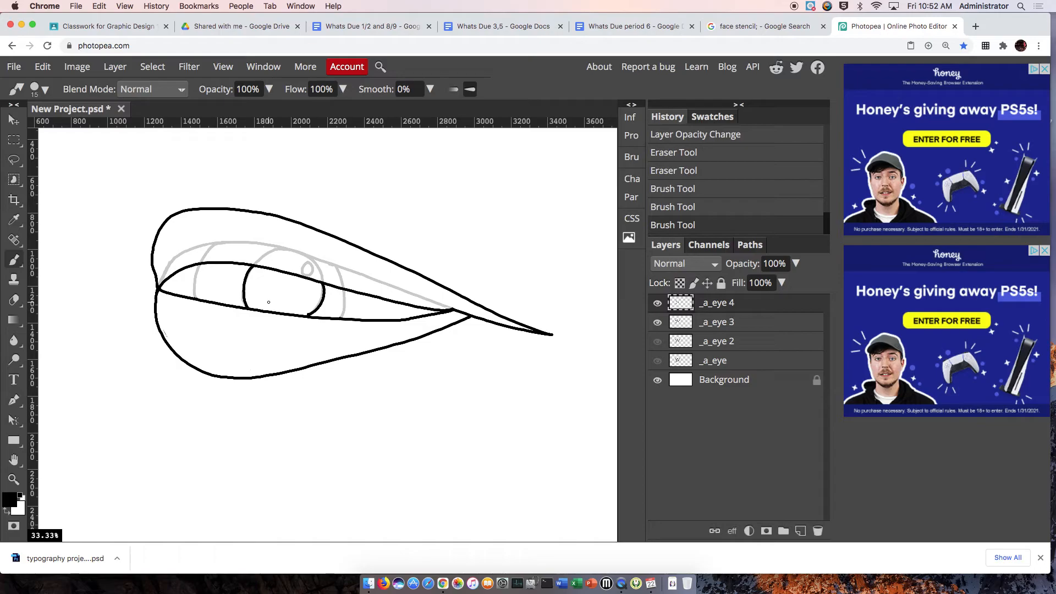
drag(314, 285, 315, 281)
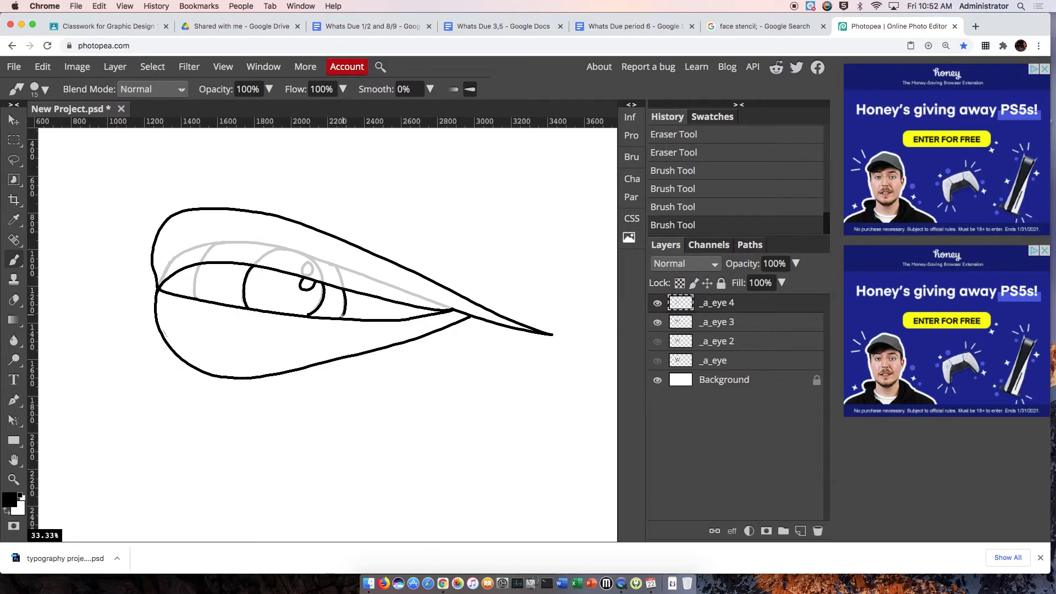
drag(342, 318, 341, 319)
drag(195, 297, 196, 298)
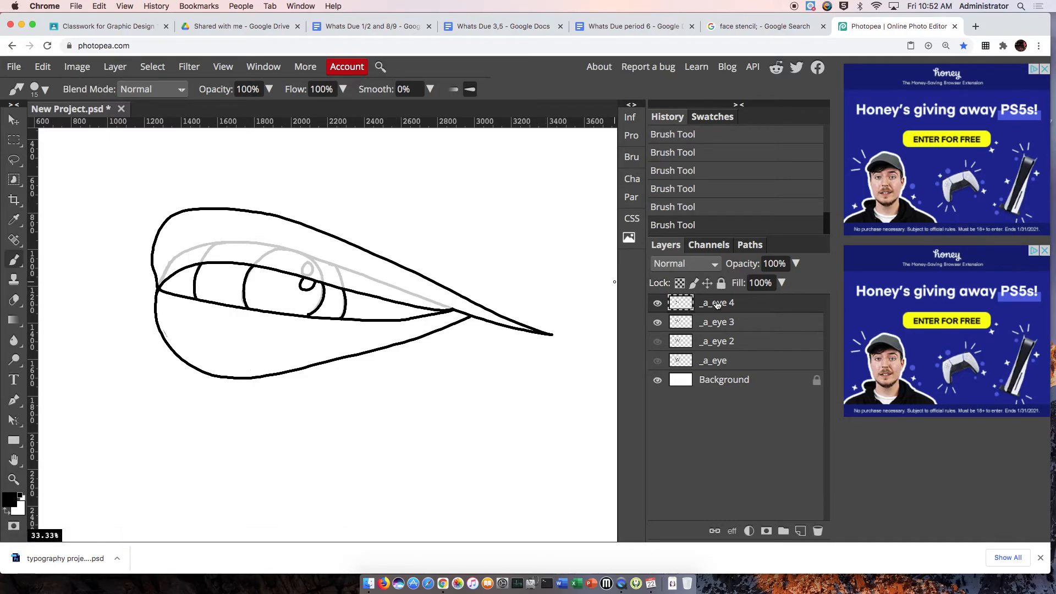
Duplicate the _a_eye 4 layer and rename the copy "_a_eye 5"
right_click(768, 307)
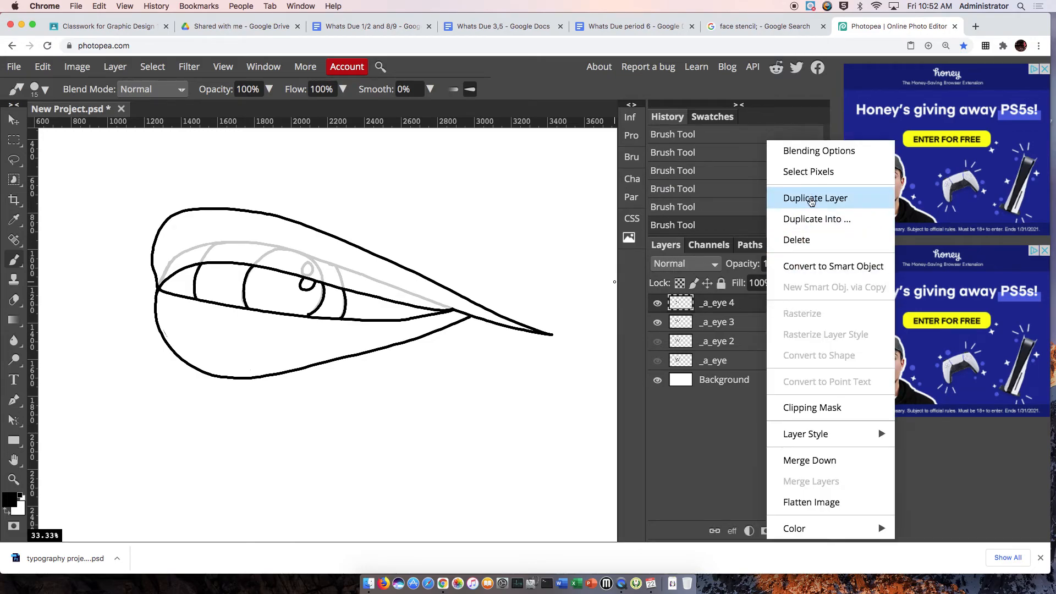
click(811, 201)
double_click(746, 304)
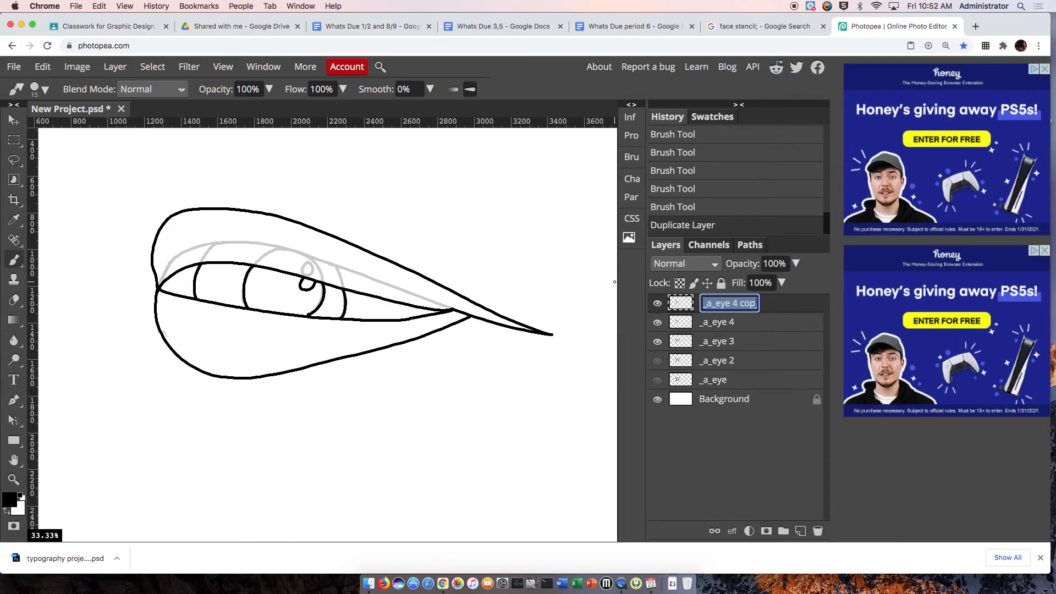
key(BackSpace)
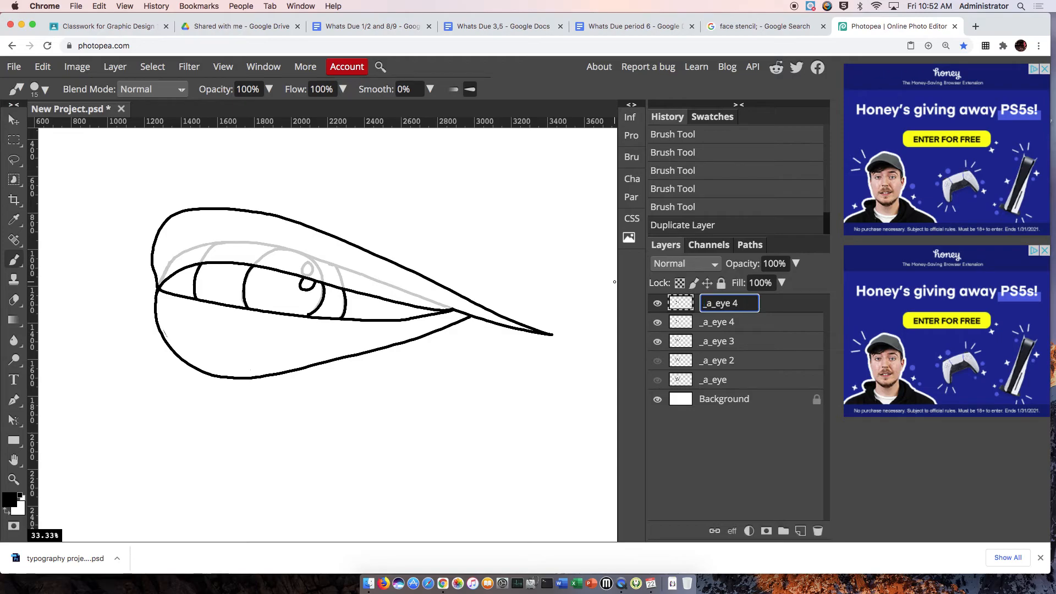
text(5)
key(Return)
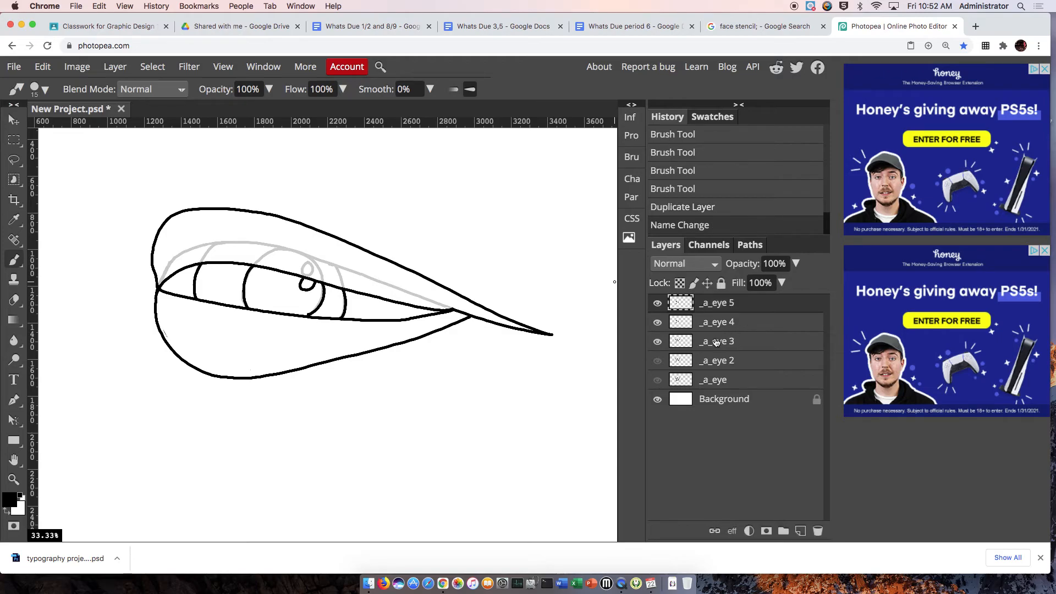
Hide the _a_eye 3 layer and set the _a_eye 4 layer's opacity to 21%
click(657, 340)
click(770, 324)
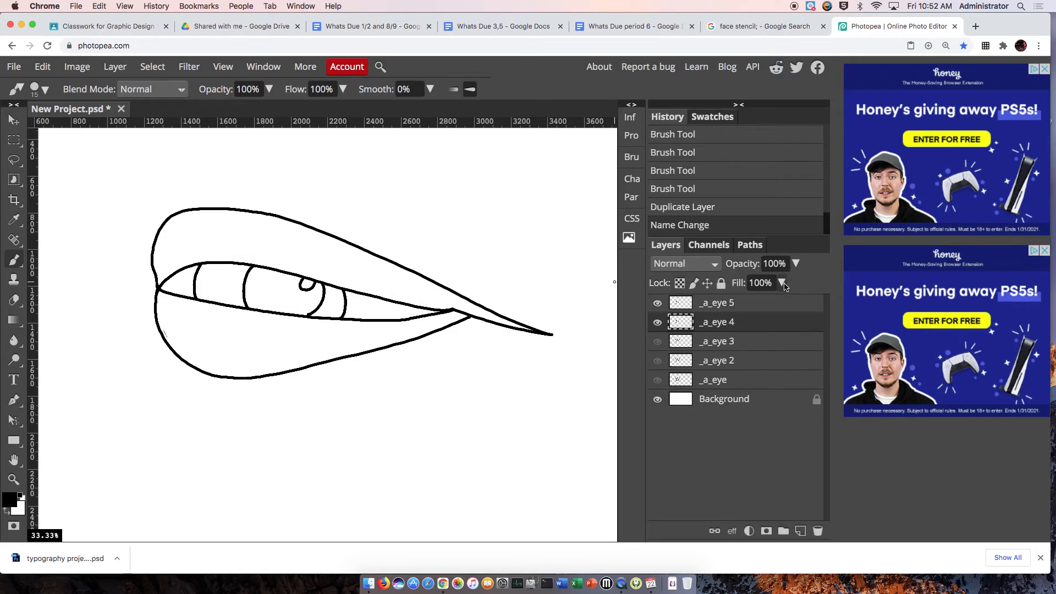
click(774, 263)
text(21)
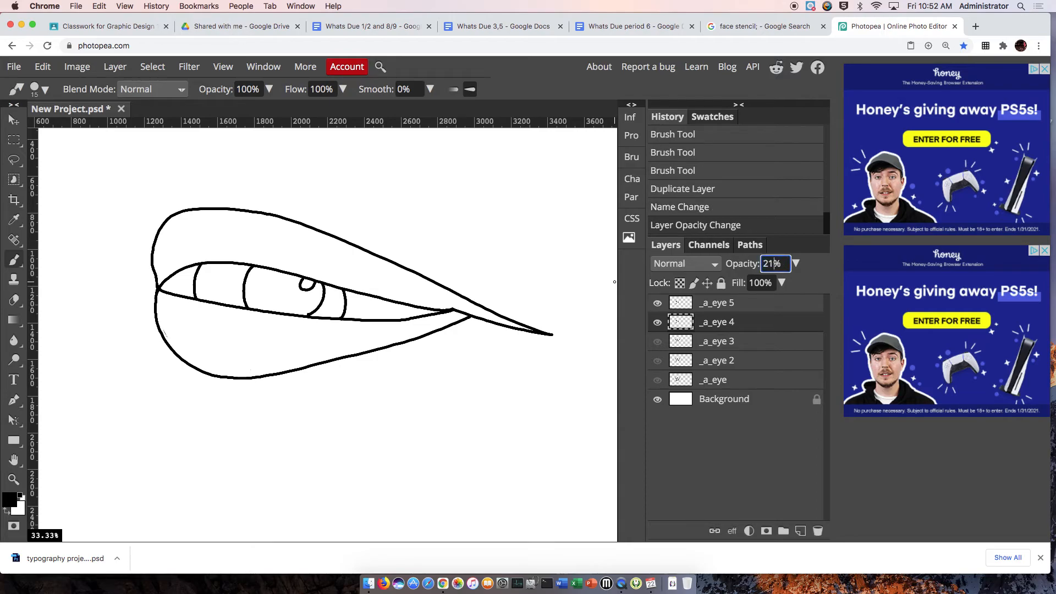
Erase the inner upper lid line, iris, pupil and highlight on _a_eye 5, keeping the outer outline and lower lid line
click(737, 307)
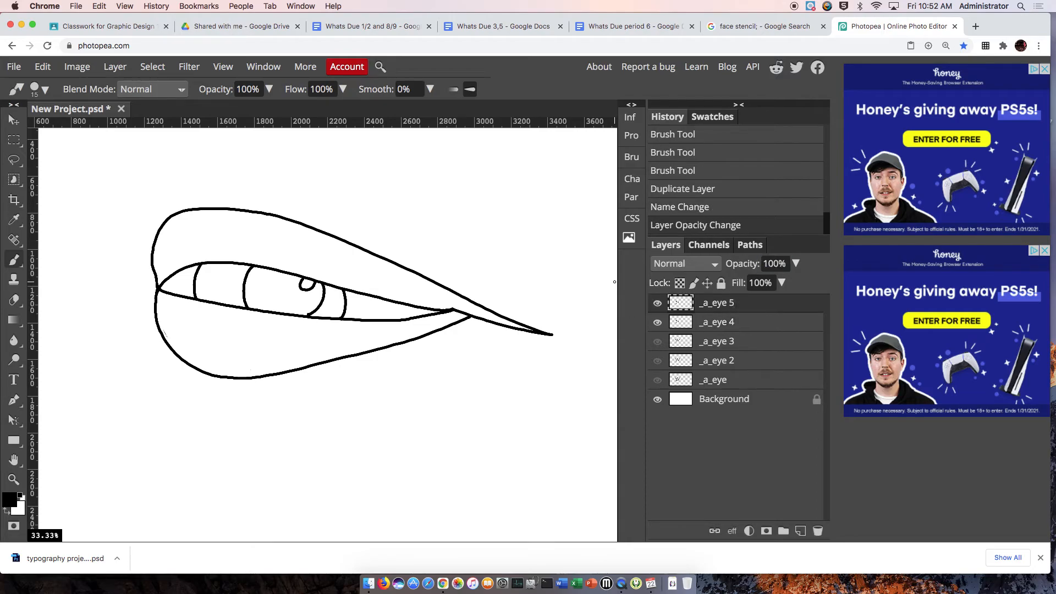
click(13, 300)
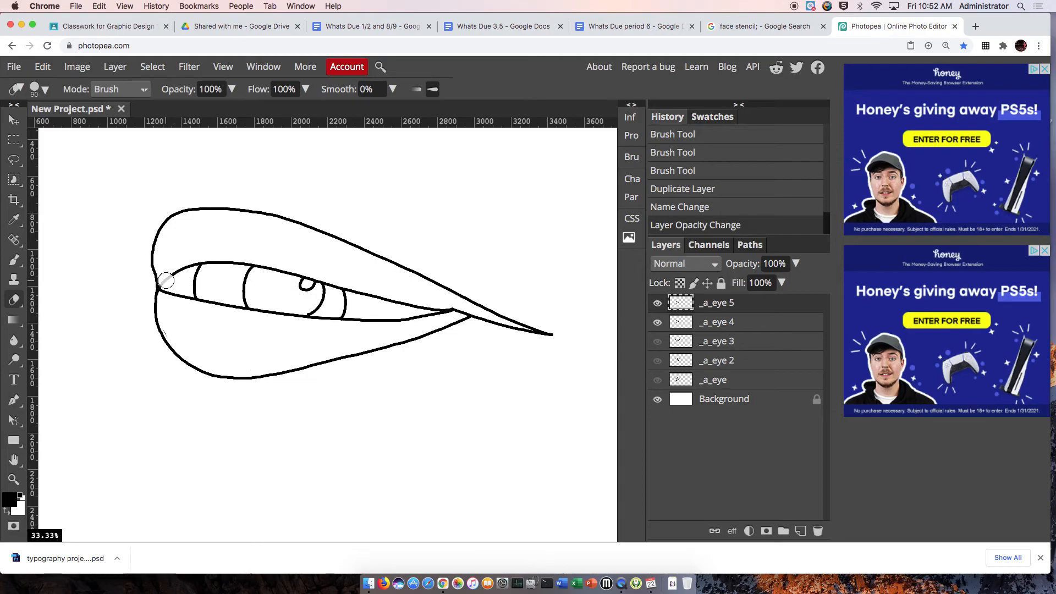
mouse_move(165, 281)
mouse_down()
mouse_move(239, 267)
mouse_move(191, 283)
mouse_move(262, 292)
mouse_move(247, 270)
mouse_move(363, 299)
mouse_move(311, 300)
mouse_move(344, 309)
mouse_move(252, 299)
mouse_up()
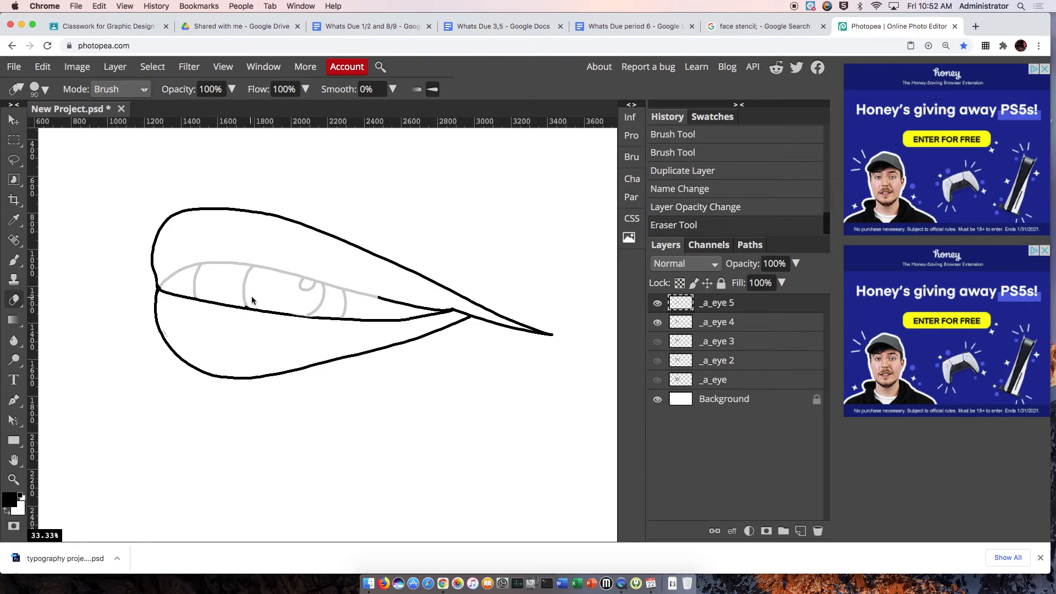
key(super+z)
mouse_move(319, 293)
mouse_down()
mouse_move(347, 308)
mouse_move(340, 289)
mouse_move(266, 272)
mouse_move(307, 292)
mouse_move(284, 271)
mouse_move(251, 268)
mouse_move(249, 300)
mouse_move(194, 286)
mouse_move(199, 270)
mouse_move(237, 266)
mouse_move(179, 270)
mouse_move(167, 282)
mouse_move(275, 272)
mouse_move(447, 304)
mouse_up()
Brush a nearly closed upper lid line on _a_eye 5 just above the lower lid line, running from corner to corner
key(b)
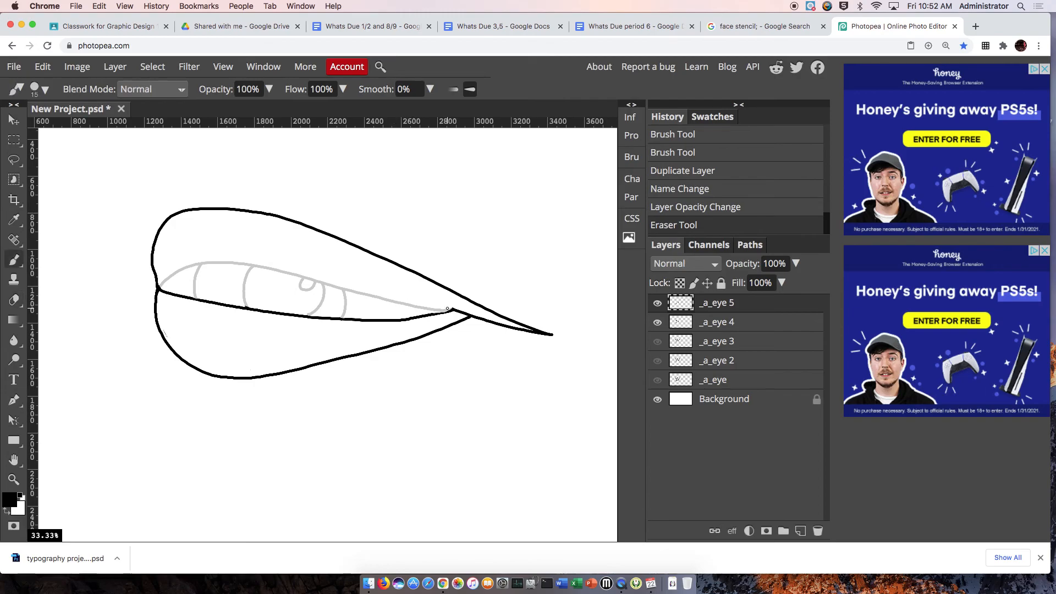
drag(431, 311, 439, 313)
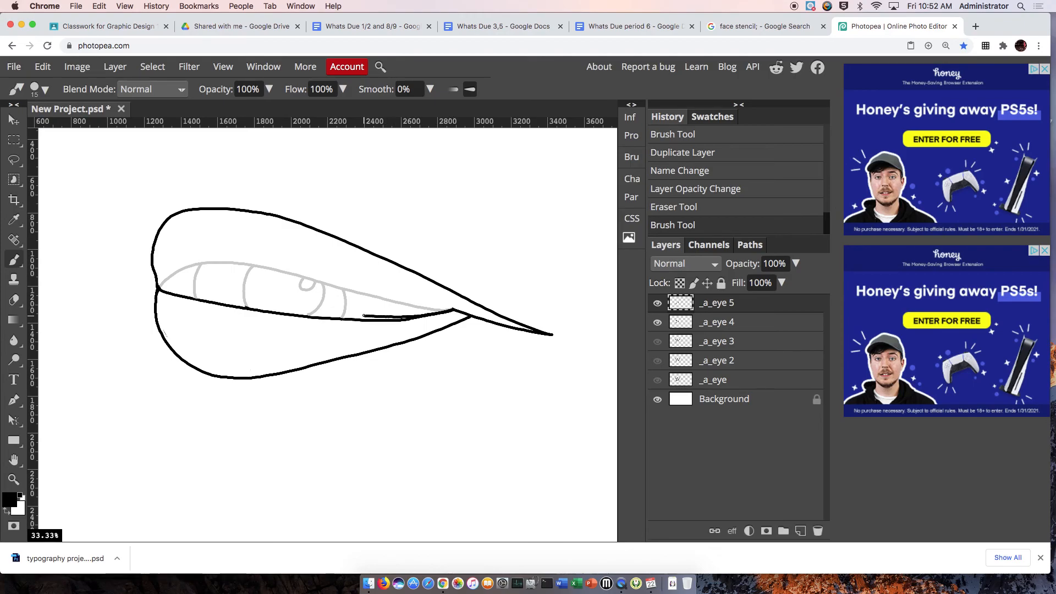
drag(293, 311, 240, 302)
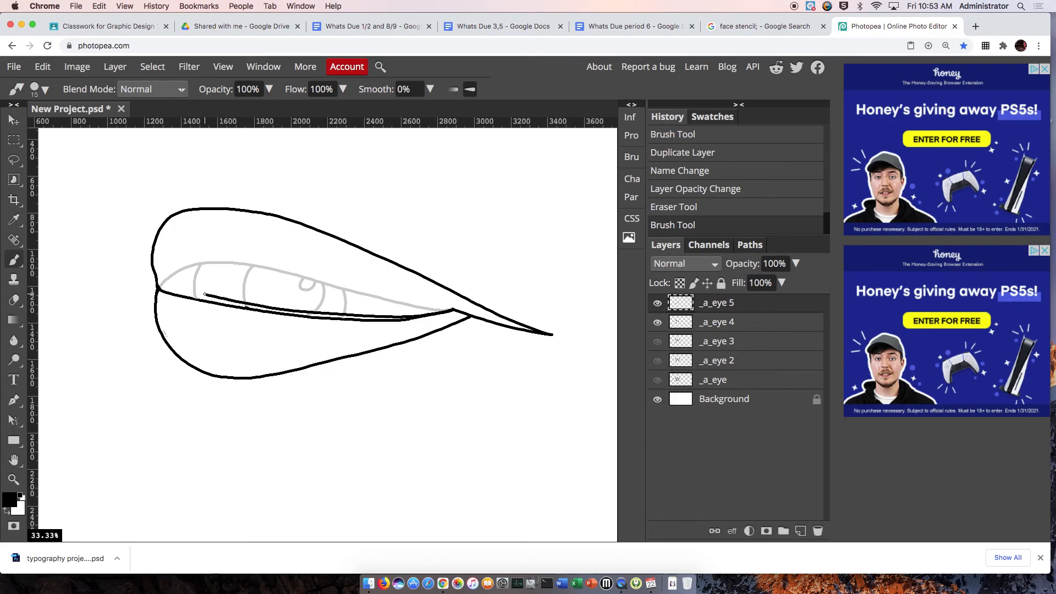
drag(168, 286, 158, 283)
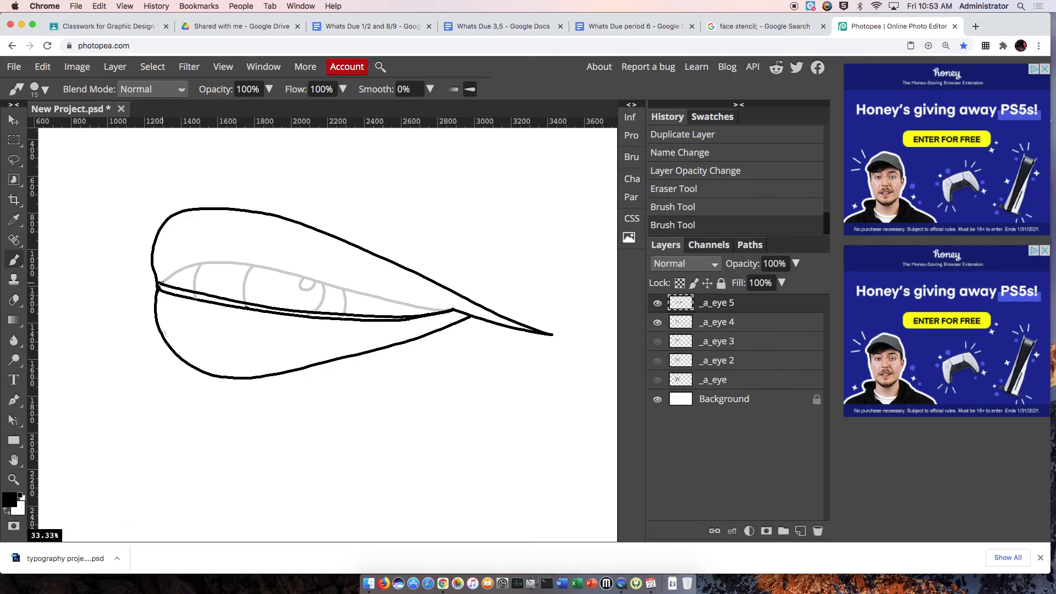